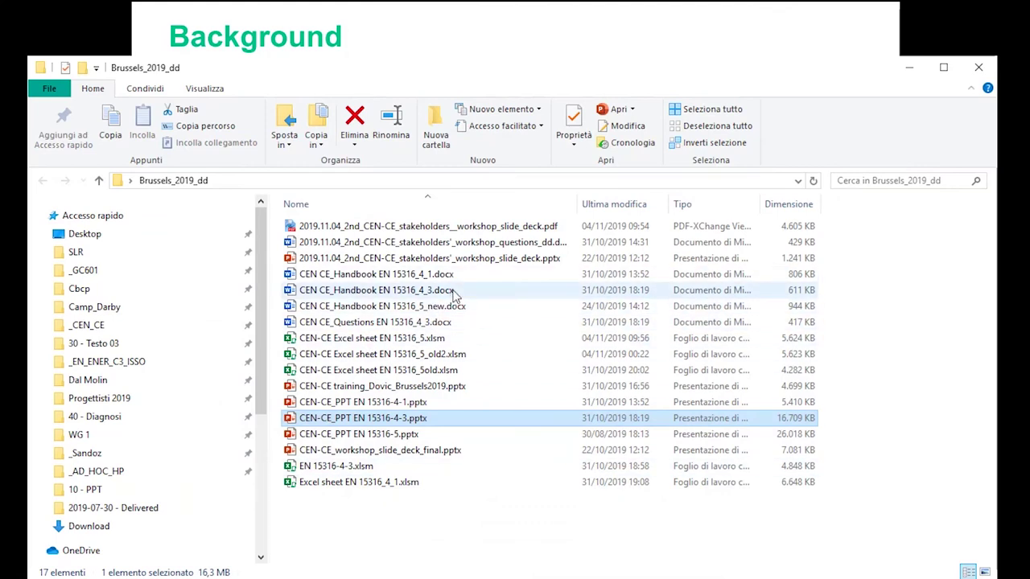
Open CEN CE_Handbook EN 15316_4_3.docx and skim its chapters from the cover to "6 Influencing factors", then return to the file folder
double_click(455, 291)
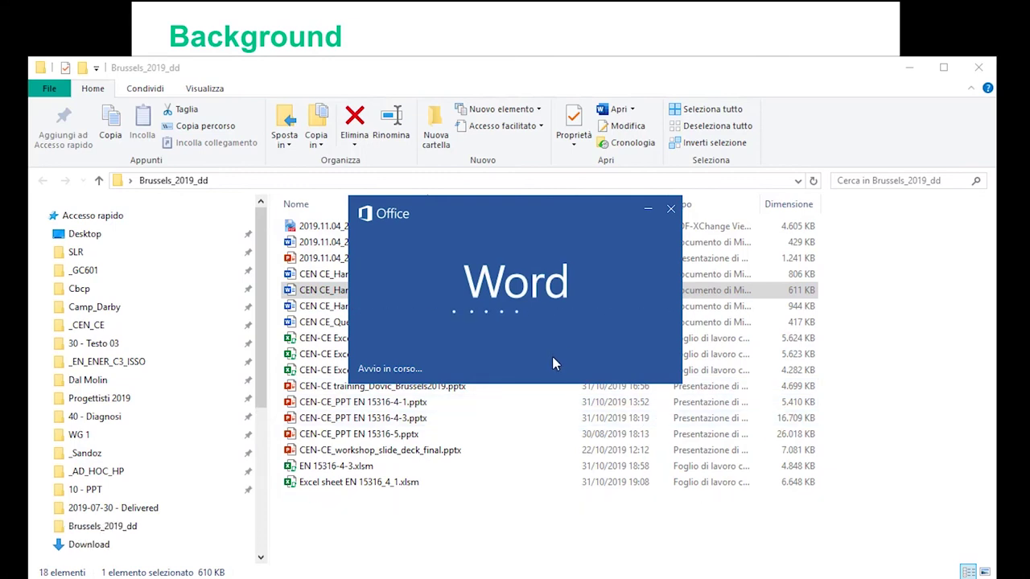
scroll(608, 346, down, 5)
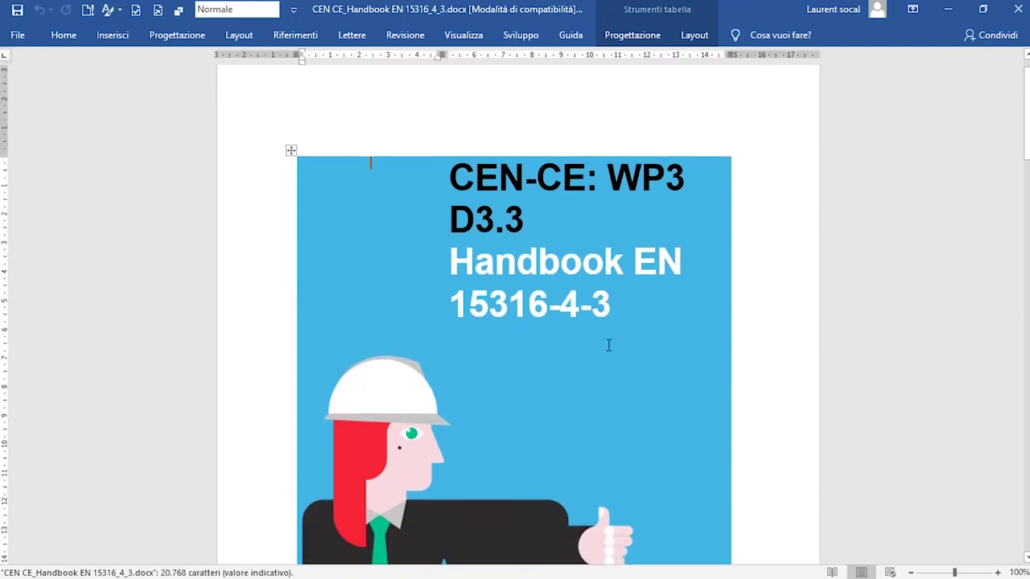
scroll(616, 347, down, 20)
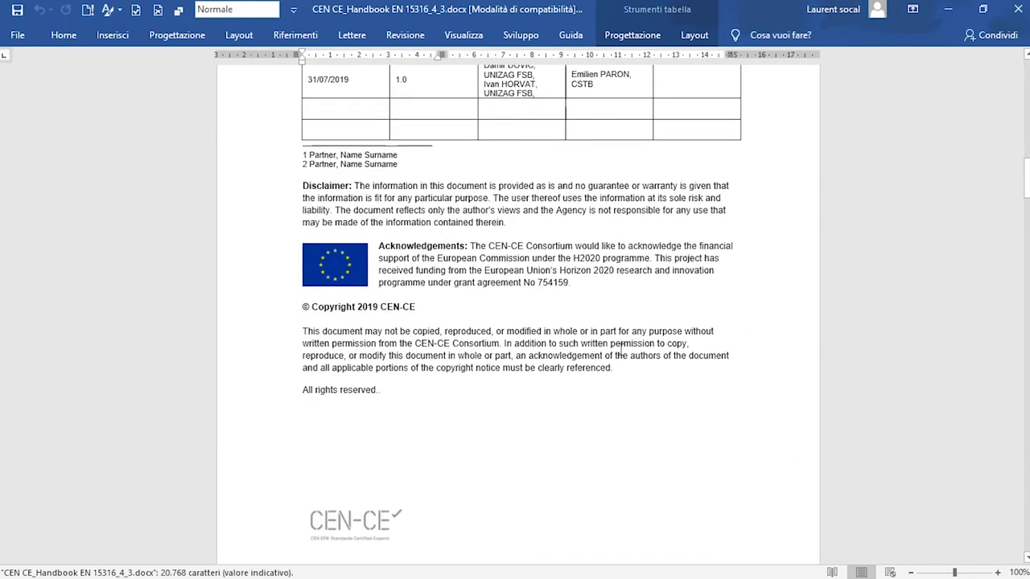
scroll(630, 357, down, 20)
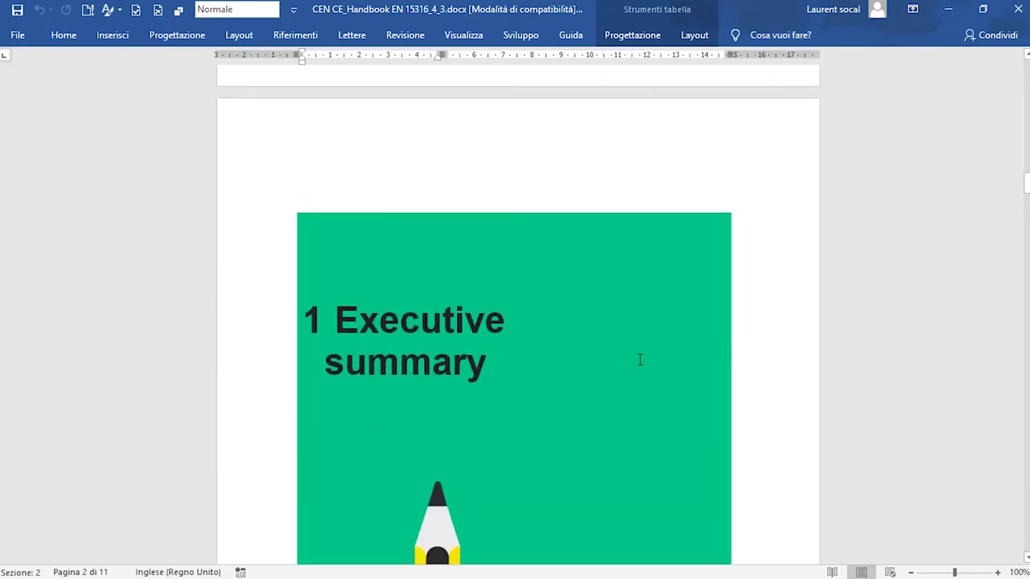
scroll(647, 363, down, 20)
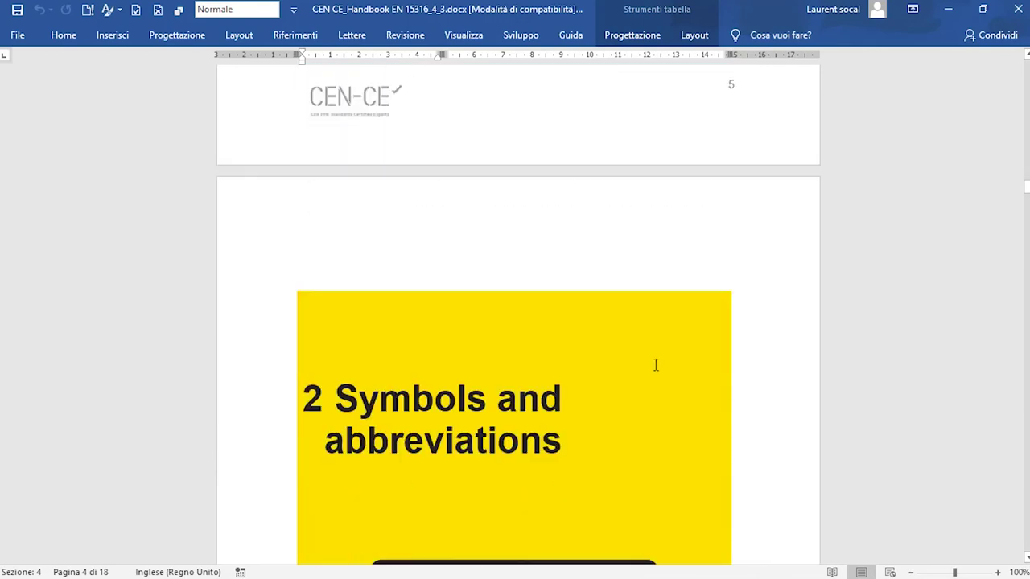
scroll(659, 367, down, 20)
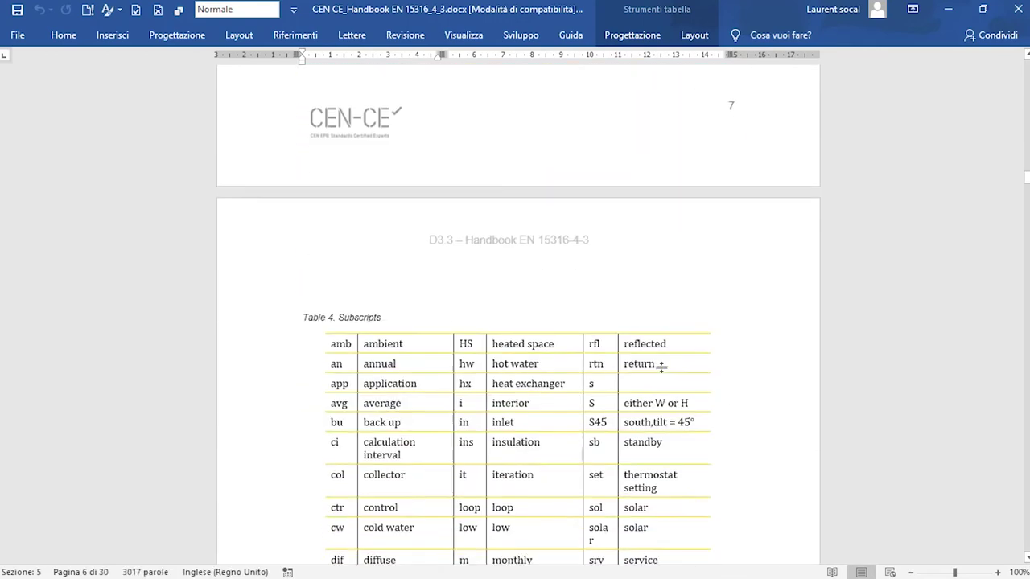
scroll(666, 374, down, 20)
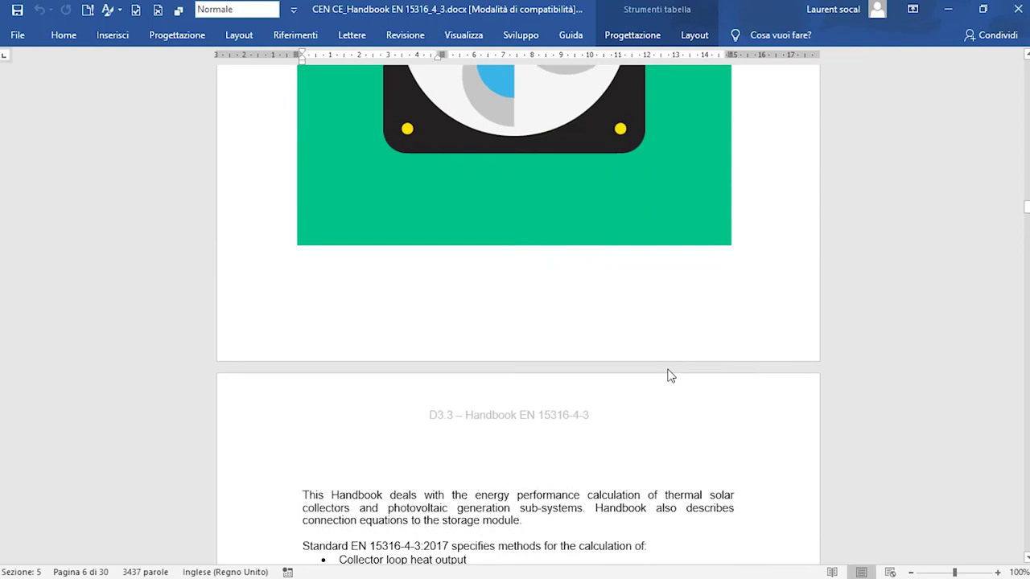
scroll(676, 374, down, 20)
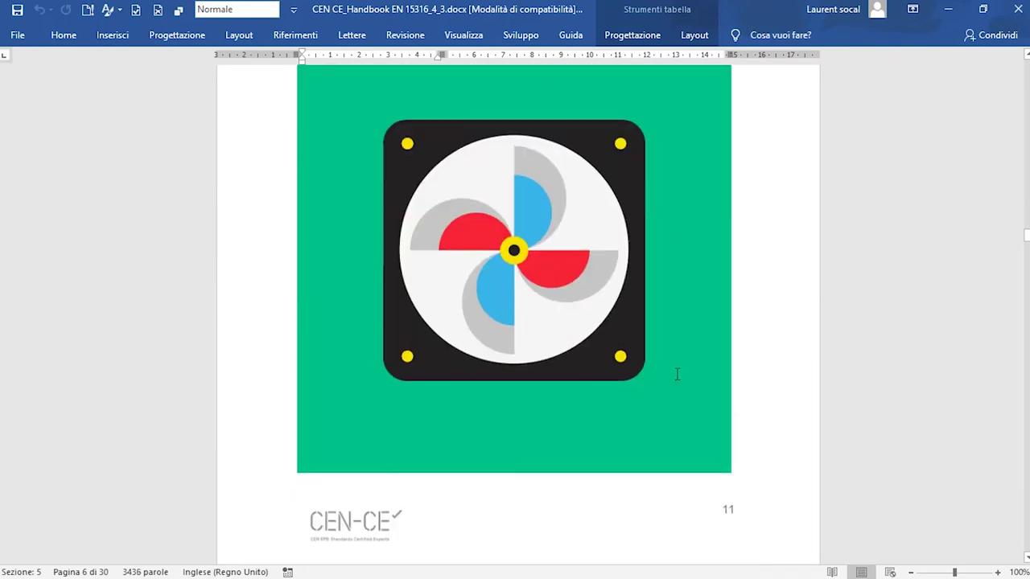
scroll(678, 375, down, 20)
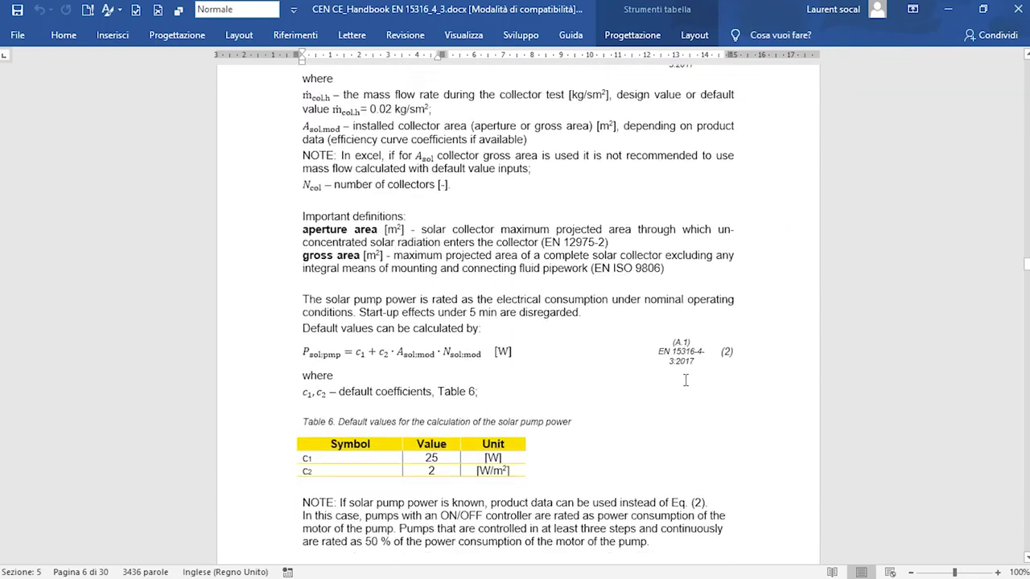
scroll(685, 379, down, 20)
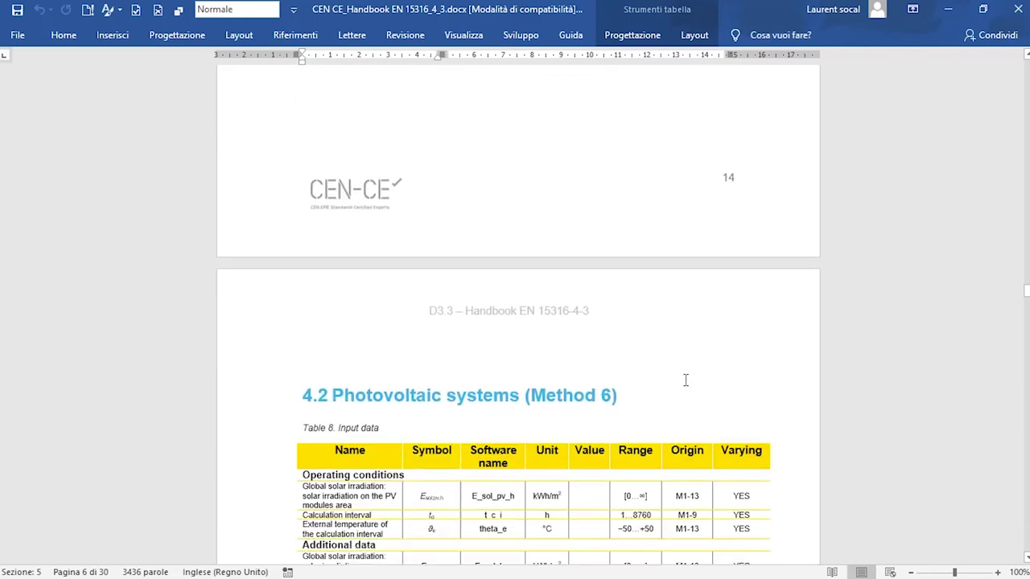
scroll(686, 387, down, 20)
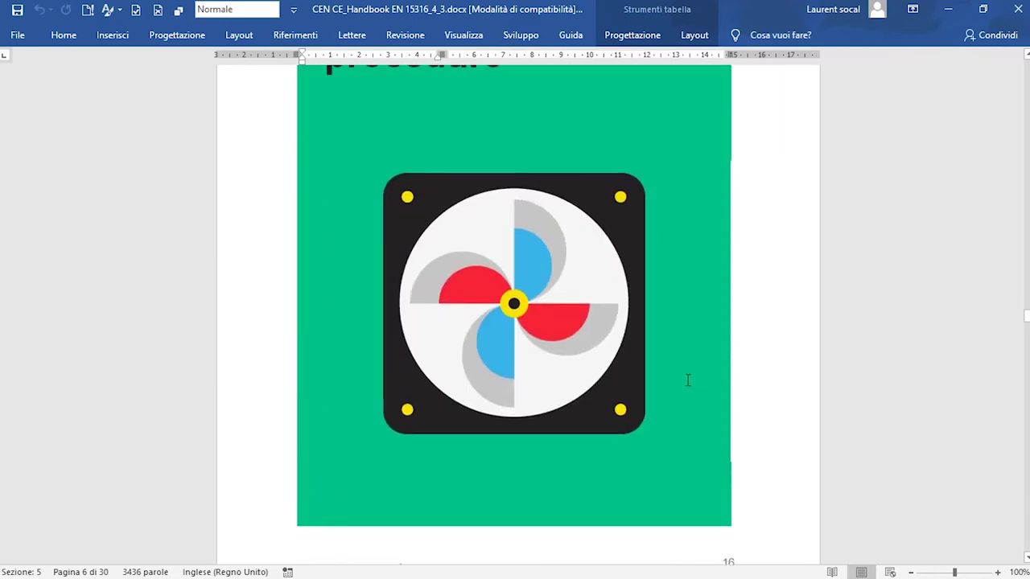
scroll(699, 387, down, 20)
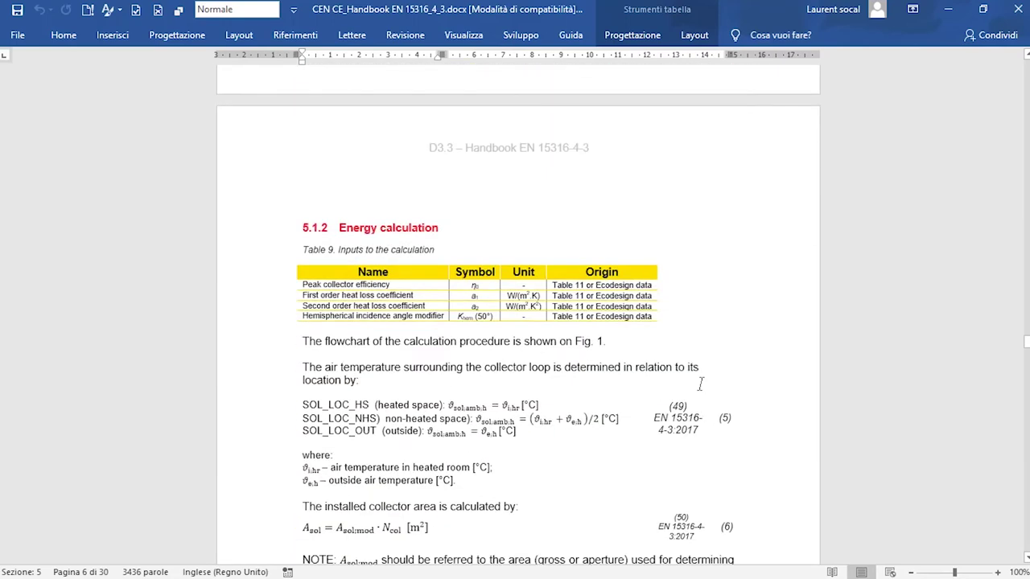
scroll(700, 385, down, 20)
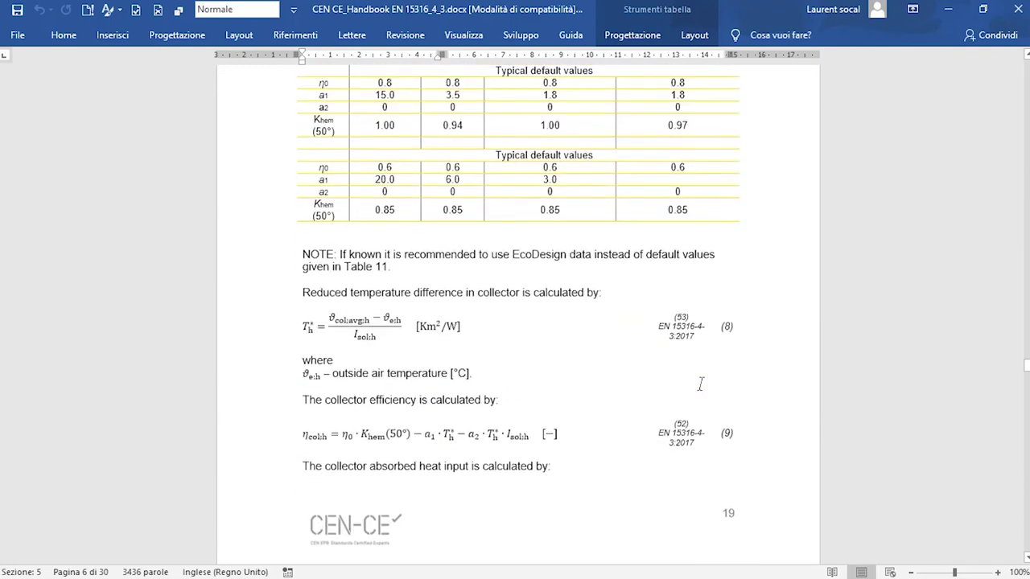
scroll(701, 385, down, 20)
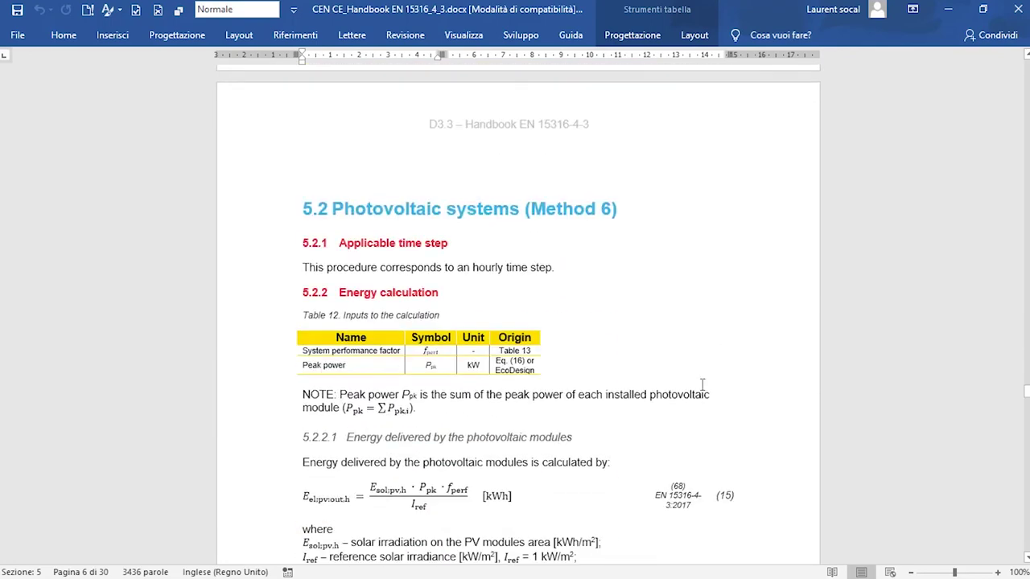
scroll(702, 386, down, 20)
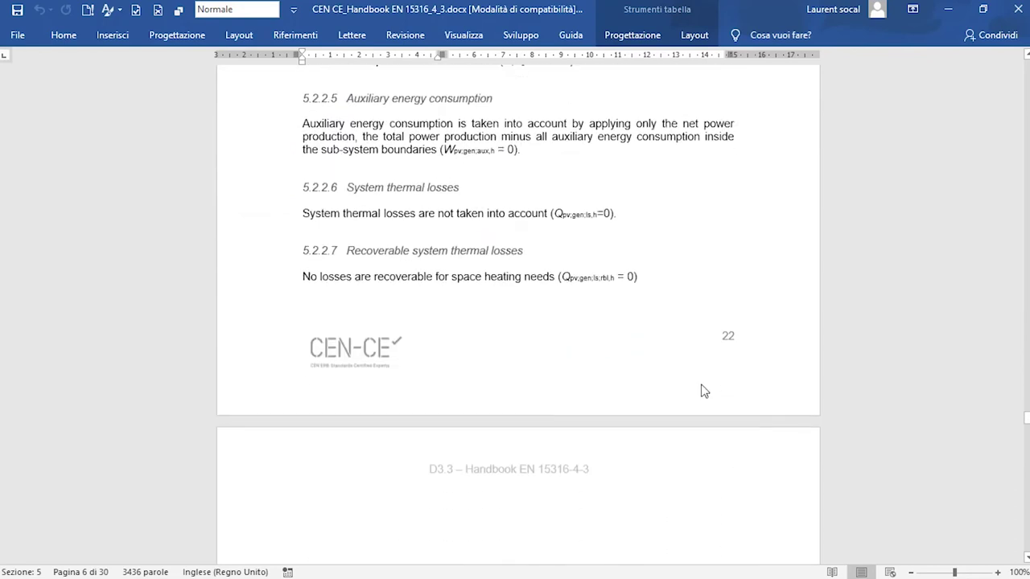
scroll(702, 385, down, 3)
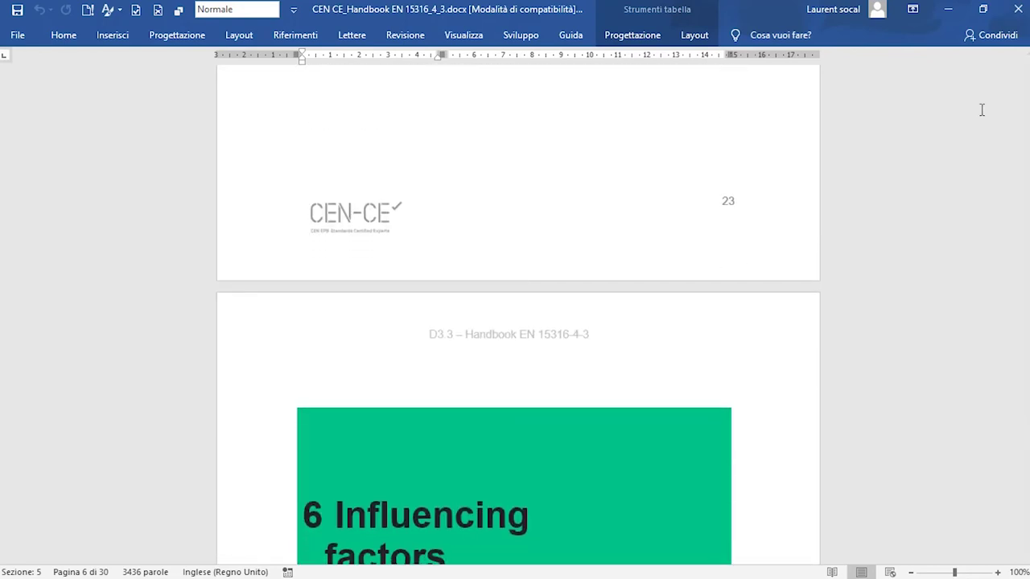
click(949, 9)
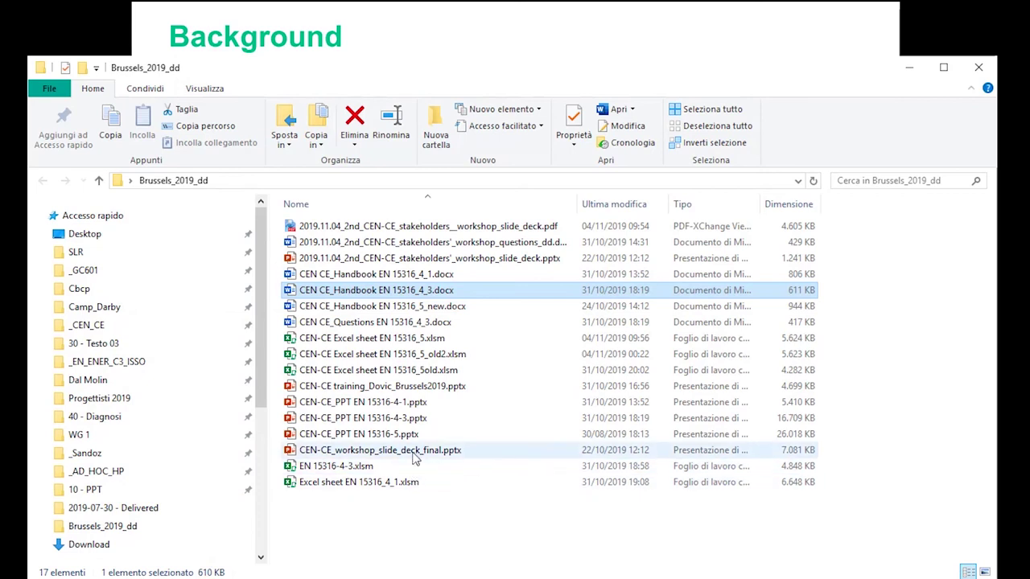
Open the workbook CEN-CE Excel sheet EN 15316_5.xlsm from the folder and show its Interface sheet
click(465, 341)
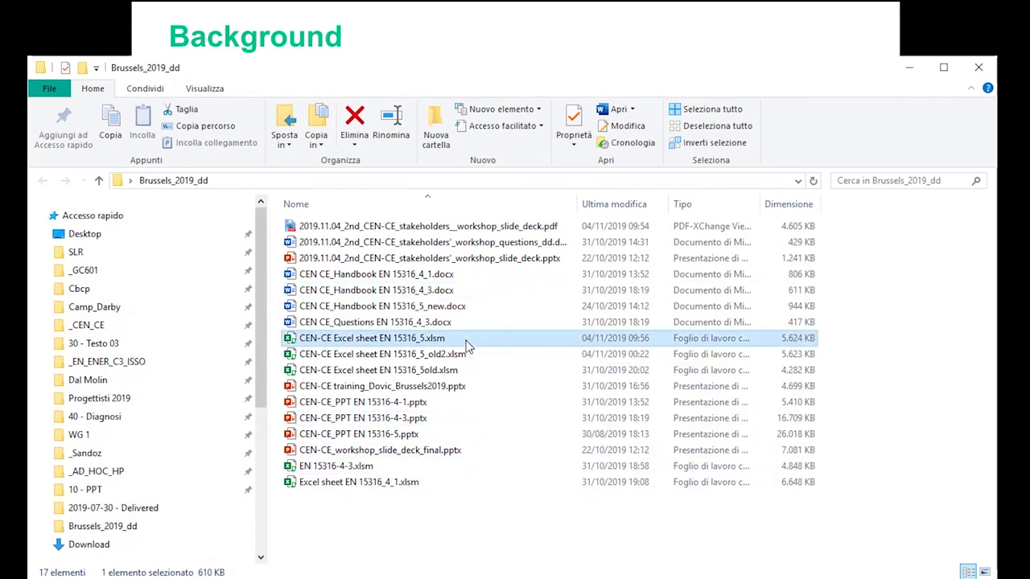
double_click(591, 337)
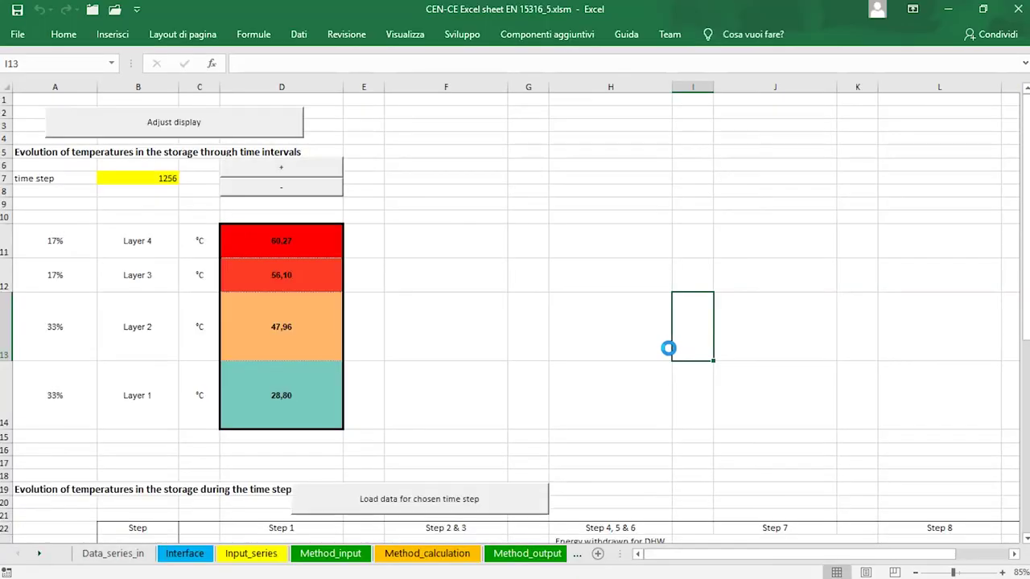
click(196, 553)
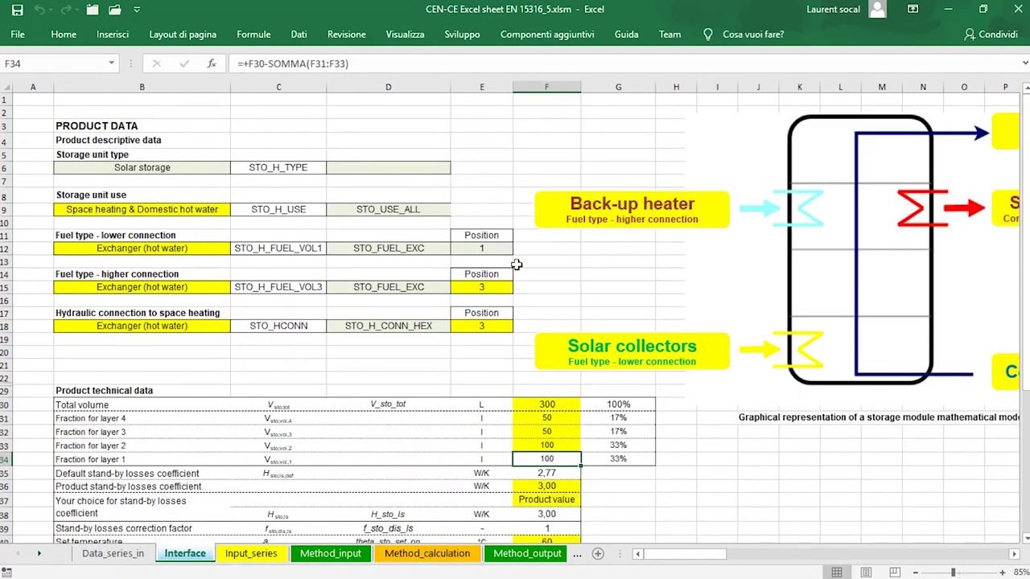
Choose "Space heating & Domestic hot water" as the storage unit use in the product data
click(142, 212)
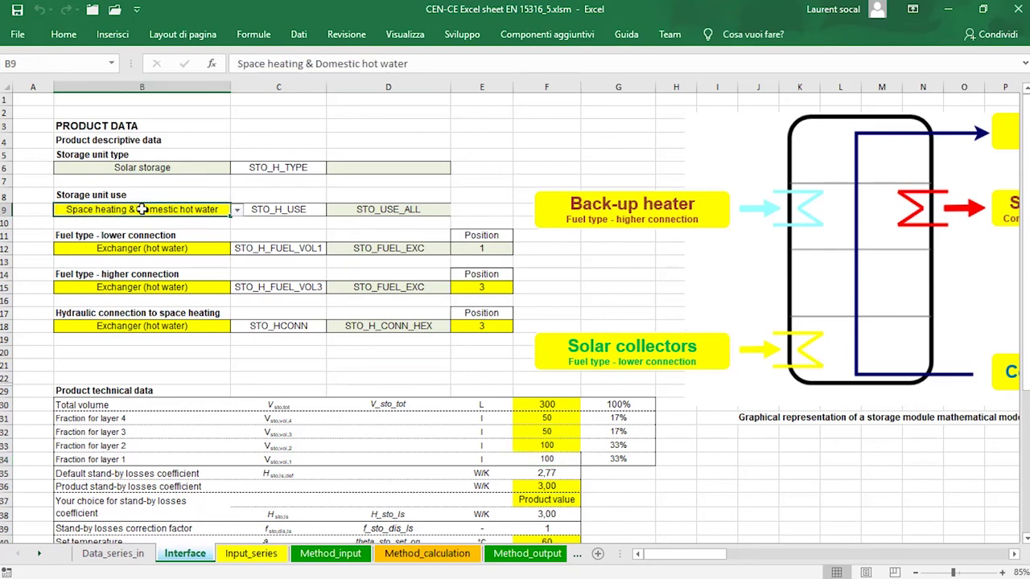
click(237, 210)
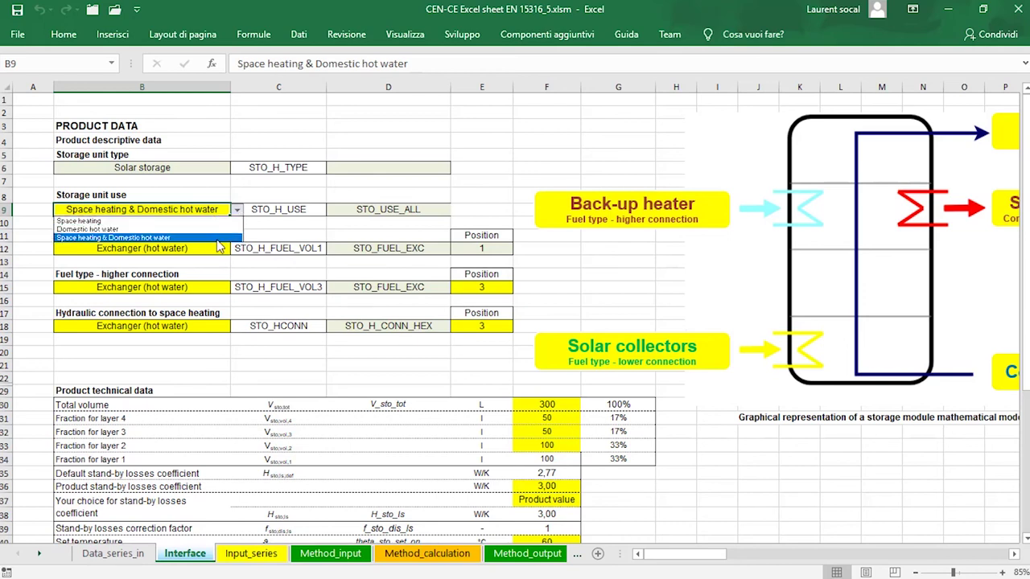
click(217, 238)
Inspect the lower and higher fuel type entries and the available options for the hydraulic connection to space heating
click(227, 262)
click(226, 250)
click(210, 286)
click(211, 326)
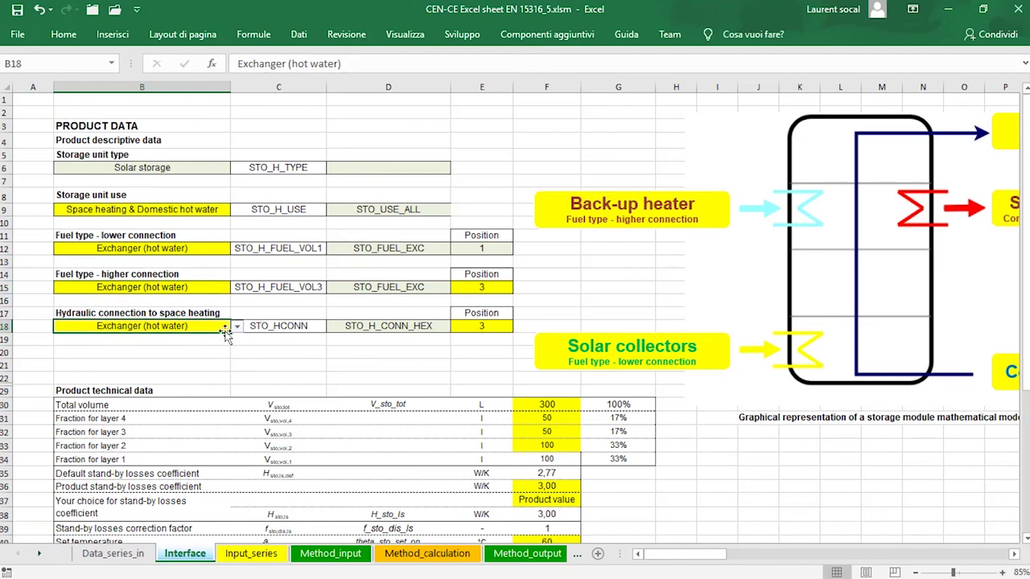
click(237, 327)
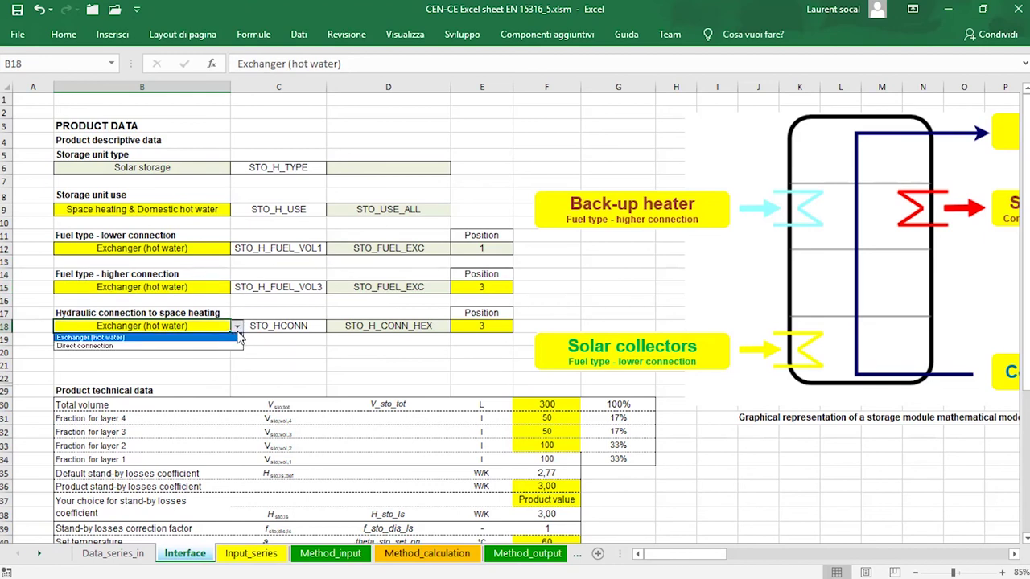
click(388, 371)
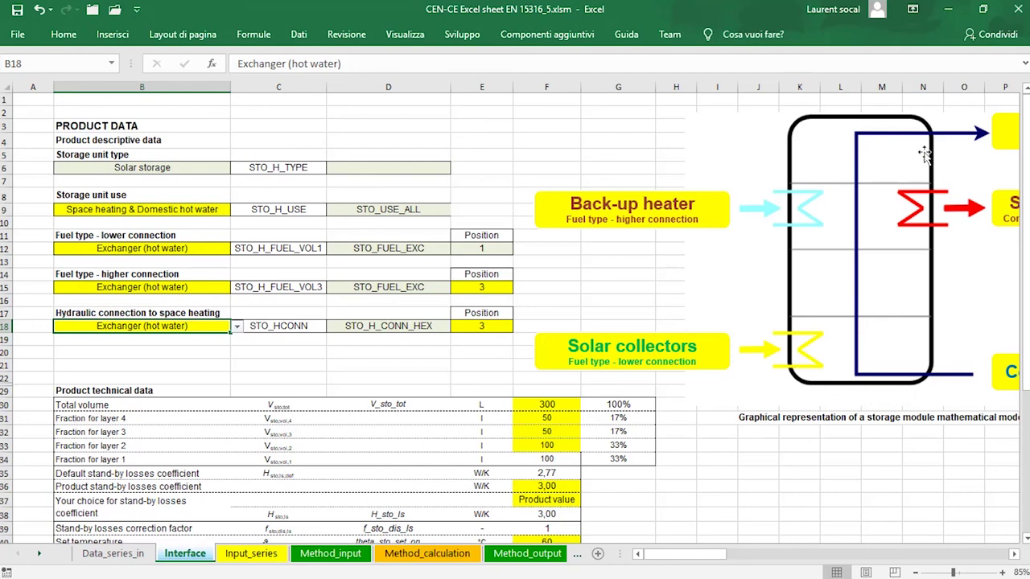
Review the storage diagram, the product technical data including the upper heat exchanger, and the system design mass flow rates
scroll(684, 391, down, 3)
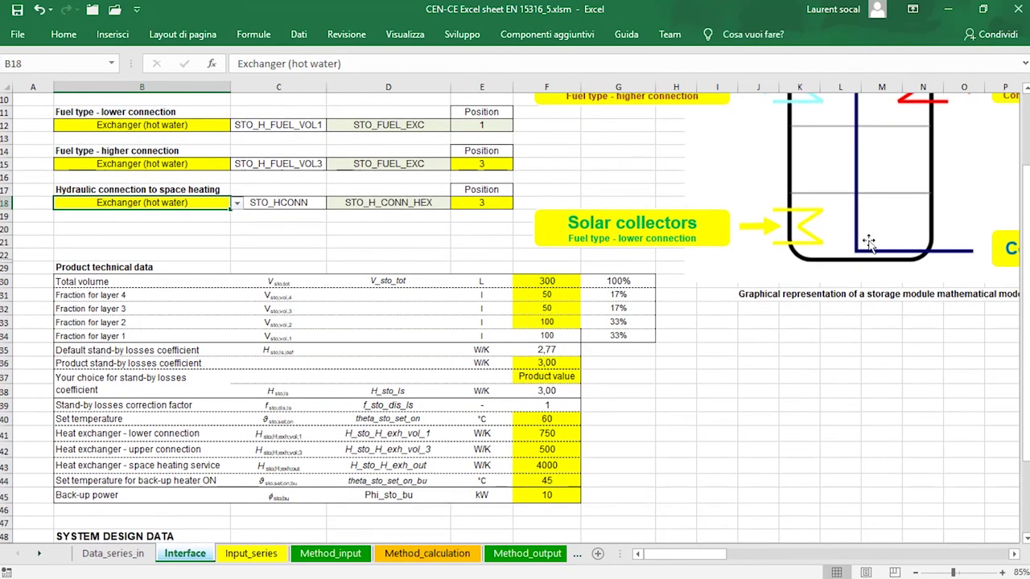
scroll(866, 237, up, 2)
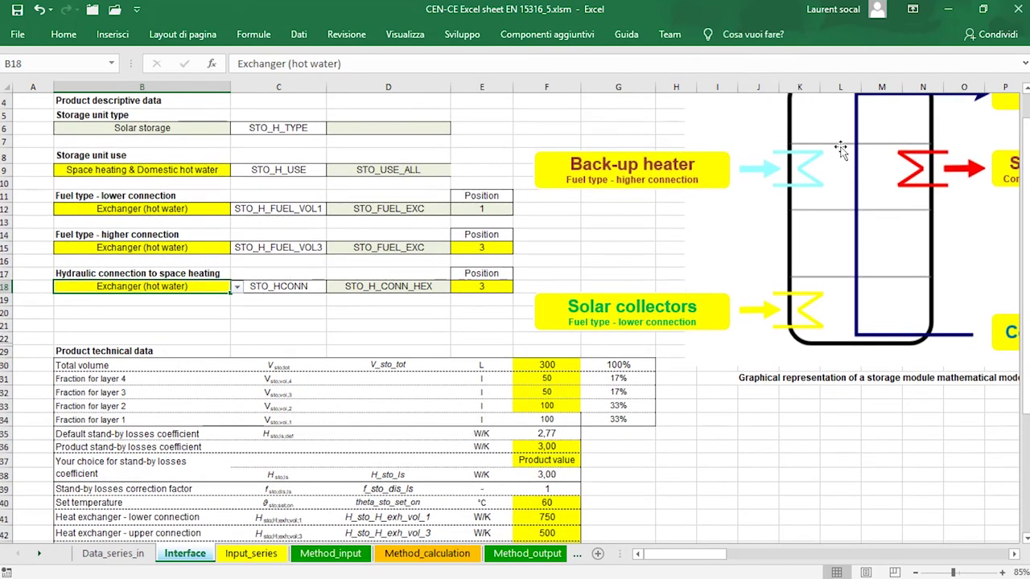
scroll(723, 312, down, 4)
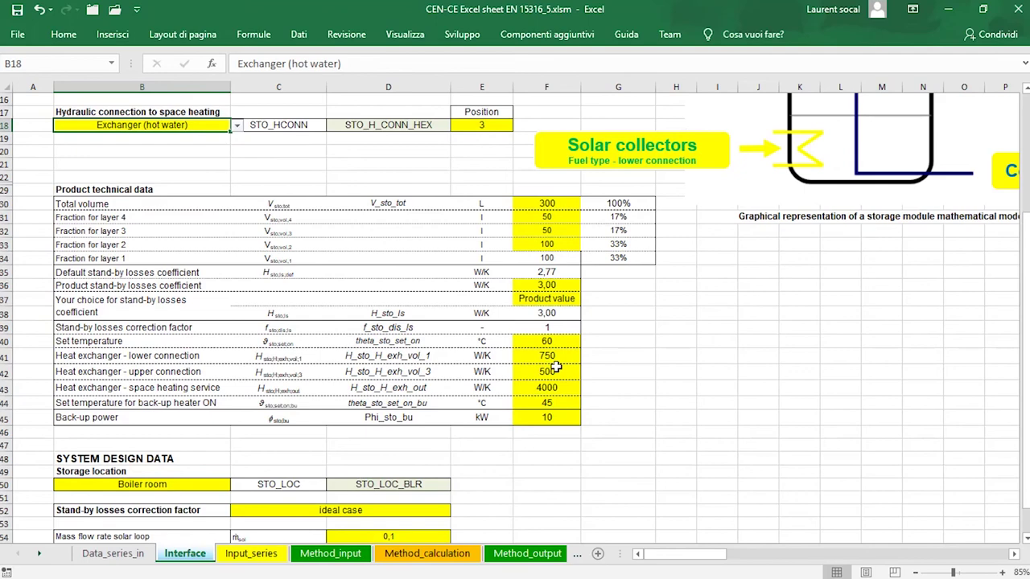
click(561, 373)
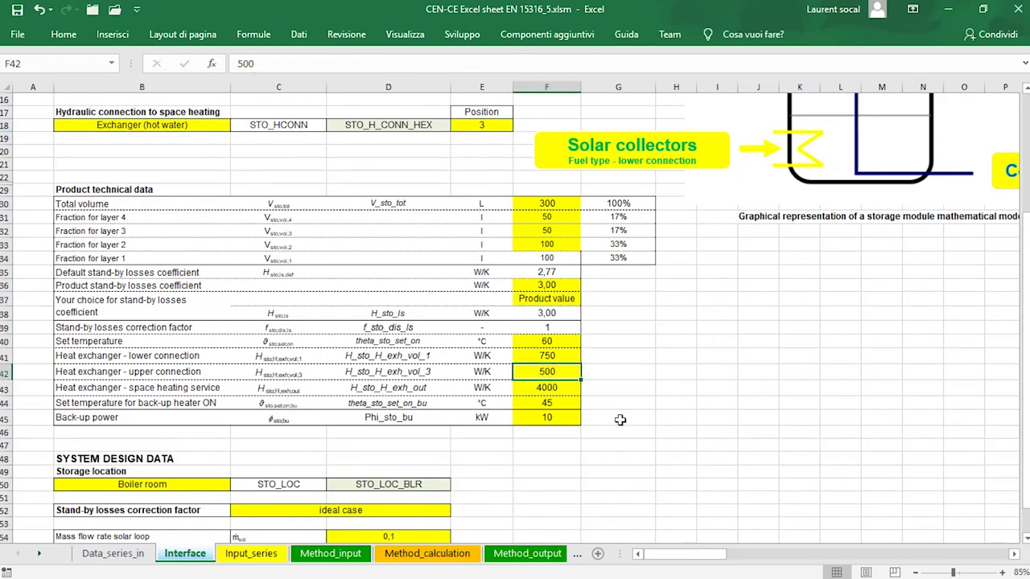
scroll(620, 419, down, 4)
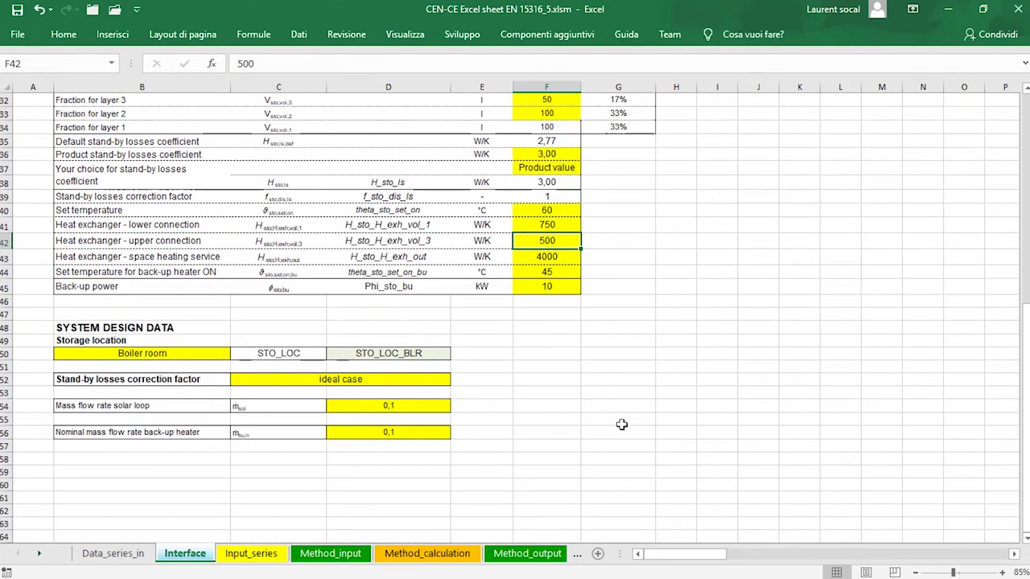
click(443, 411)
click(342, 419)
click(369, 434)
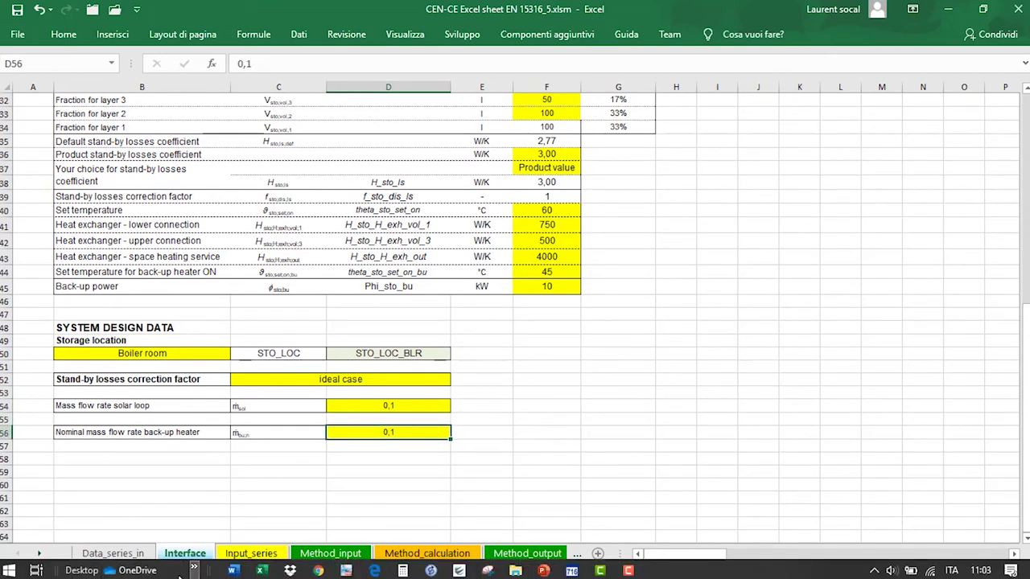
Examine the hourly data and the settings at the beginning of the Input_series sheet, and bring up the Method_input sheet
click(257, 556)
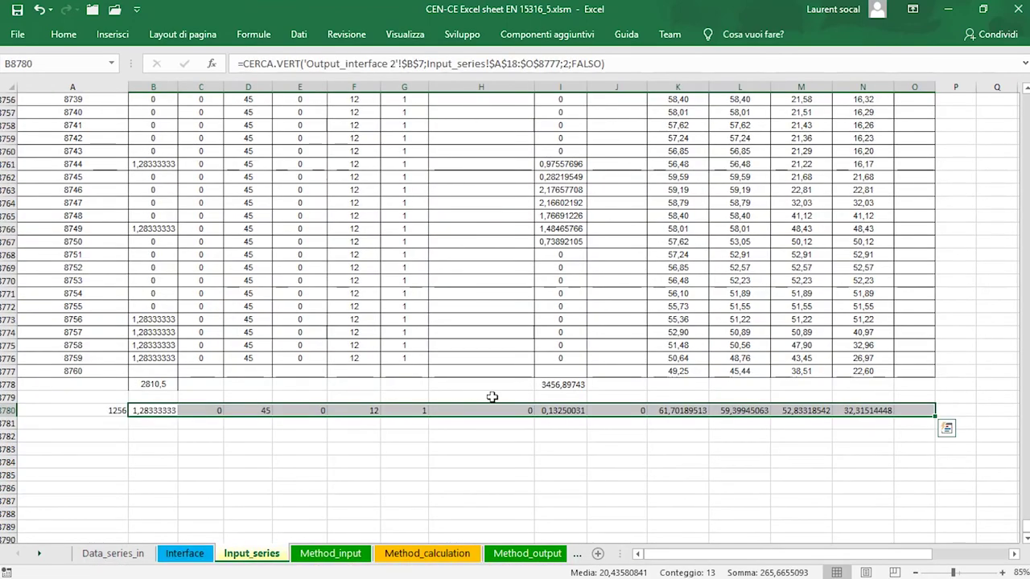
scroll(491, 396, up, 20)
scroll(492, 396, up, 12)
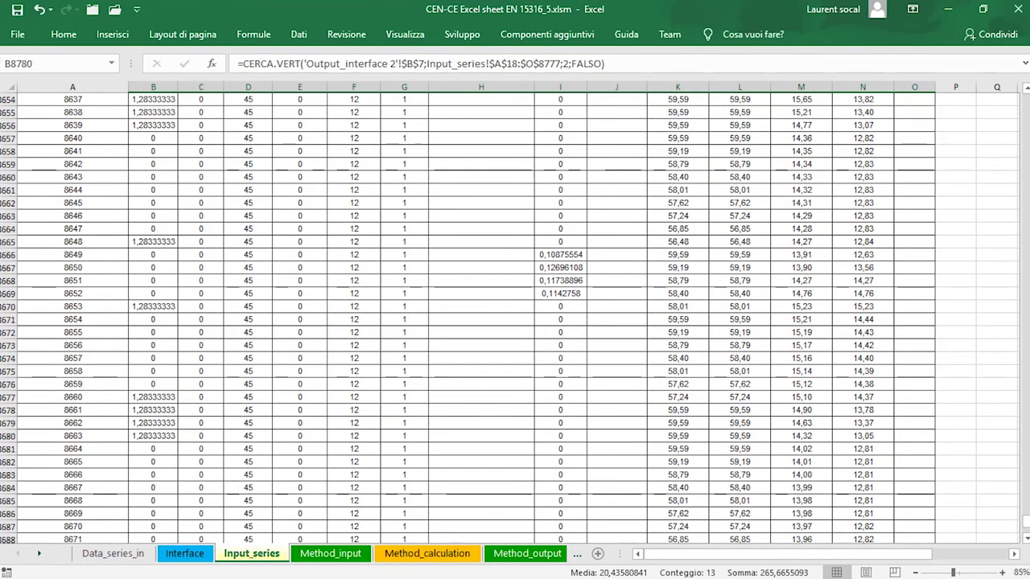
drag(1025, 529, 1024, 95)
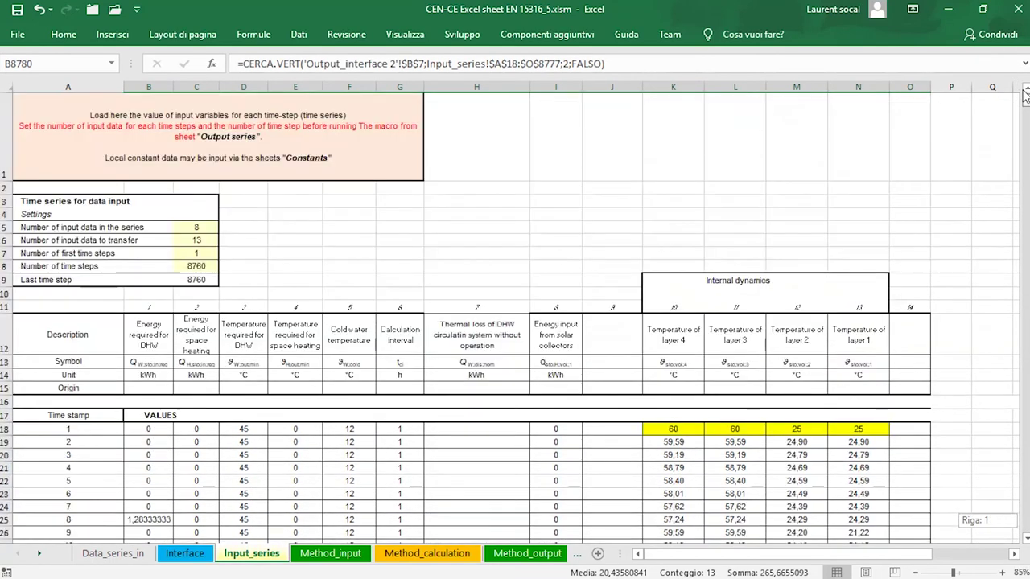
click(334, 555)
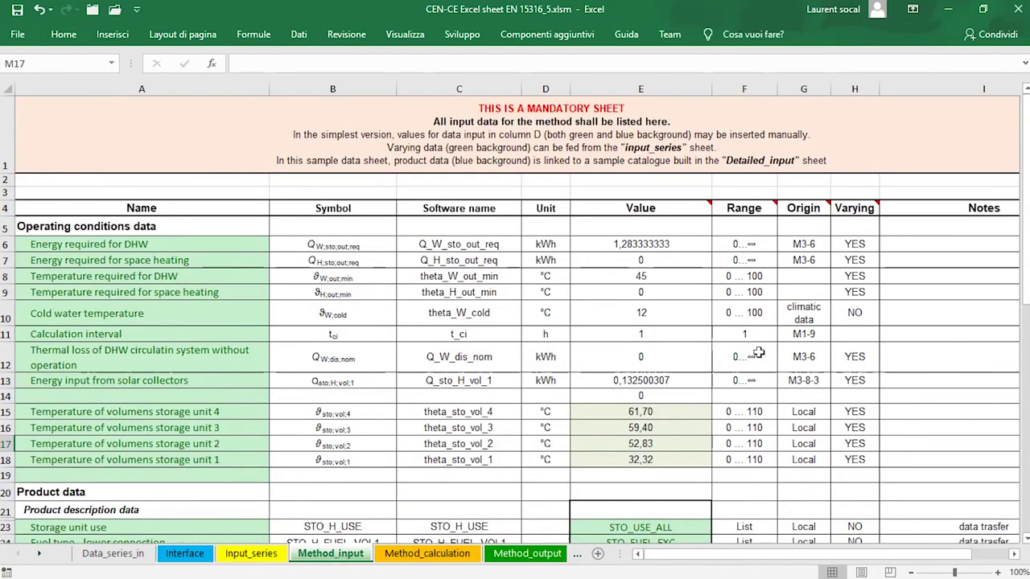
Review the operating conditions and product data on Method_input, and the calculation steps and formulas on the Method_calculation sheet
scroll(736, 339, down, 1)
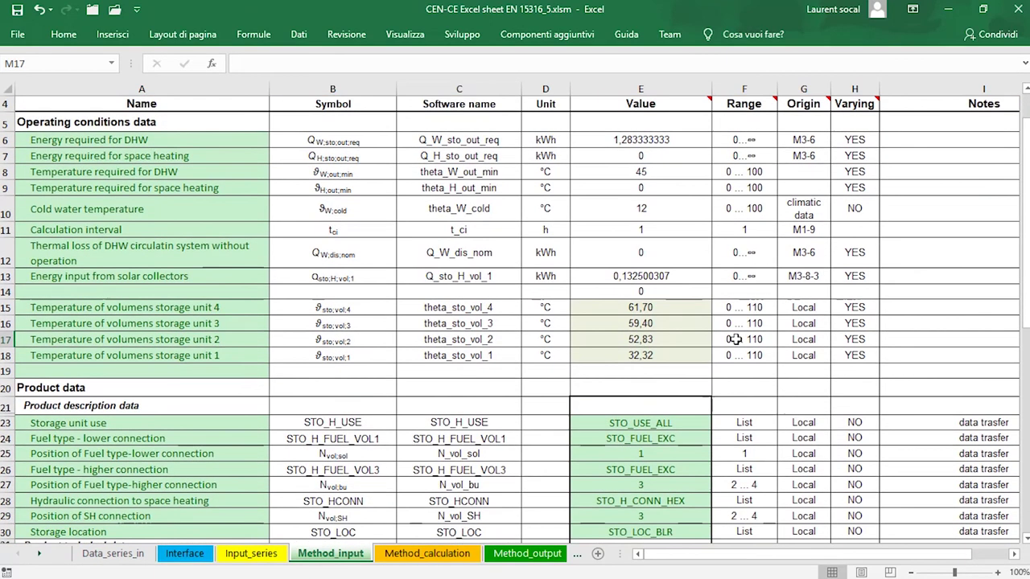
click(454, 554)
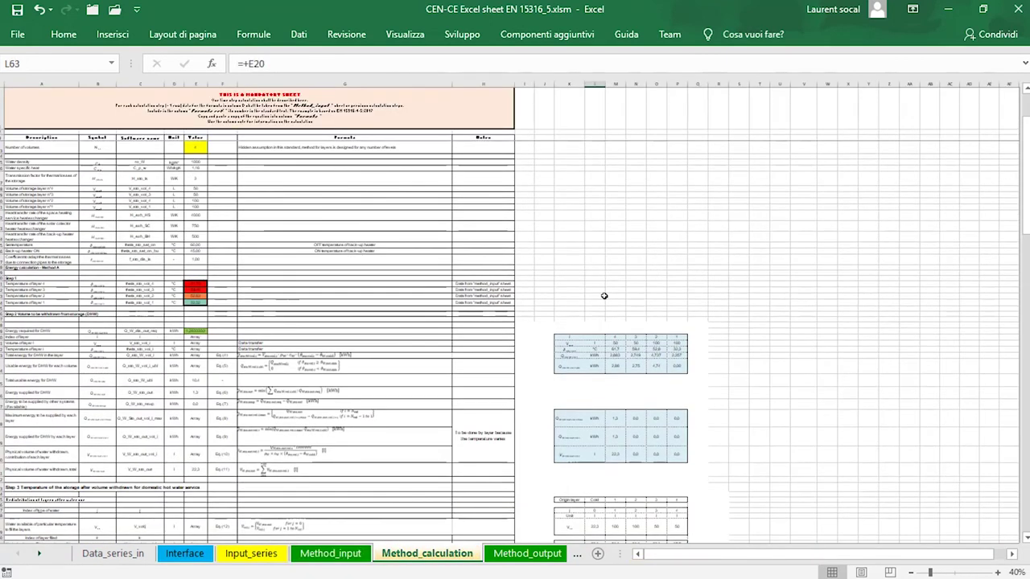
scroll(545, 344, up, 2)
scroll(354, 319, up, 5)
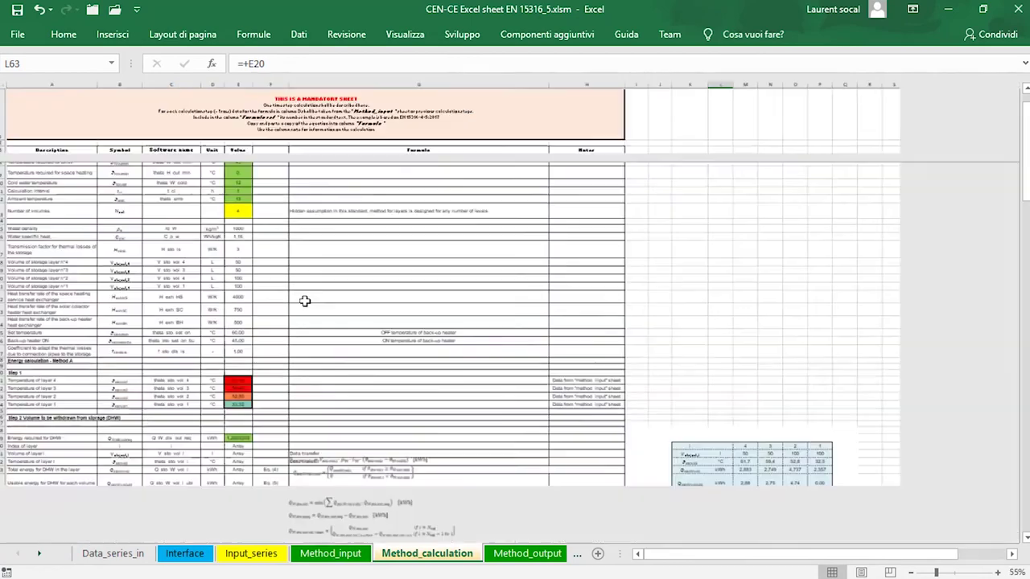
scroll(717, 318, down, 4)
scroll(717, 318, up, 4)
scroll(712, 322, down, 9)
scroll(709, 327, down, 11)
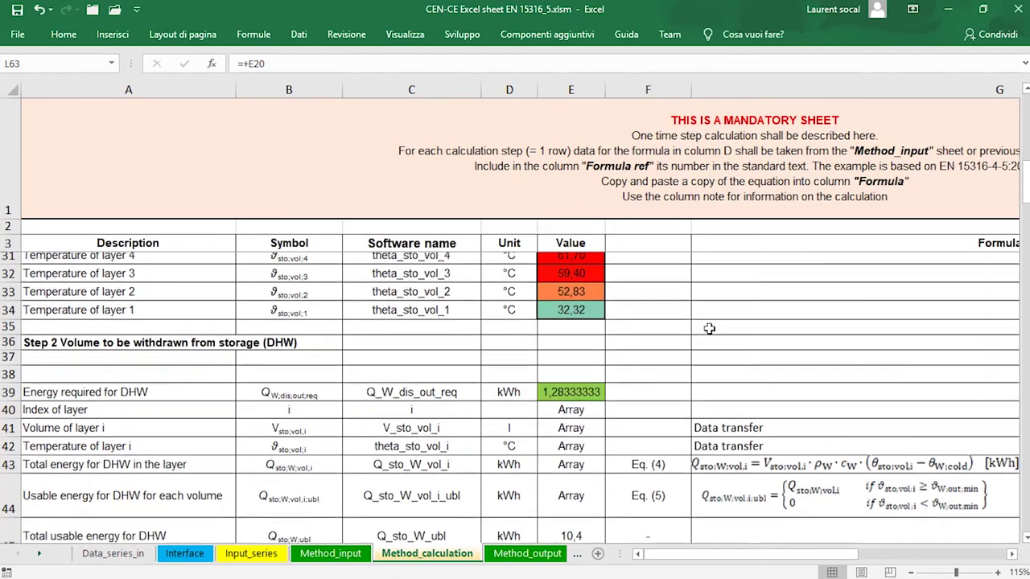
scroll(728, 355, down, 14)
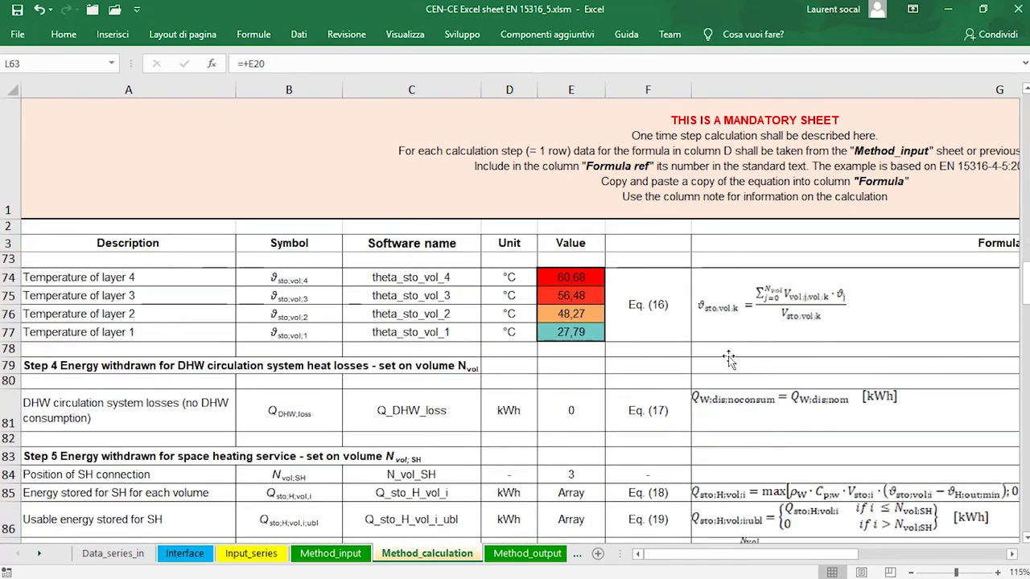
scroll(728, 359, down, 15)
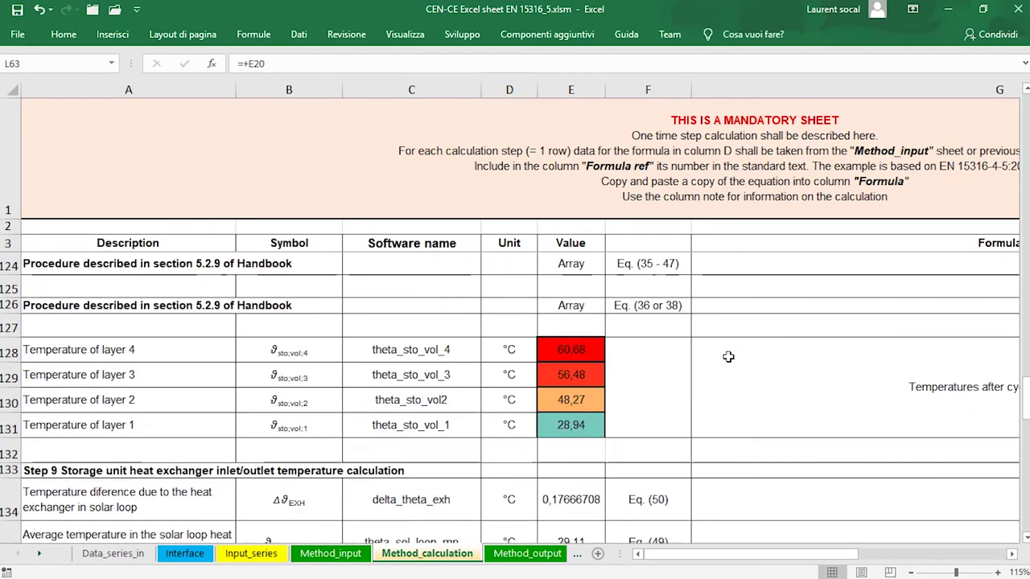
scroll(728, 361, down, 3)
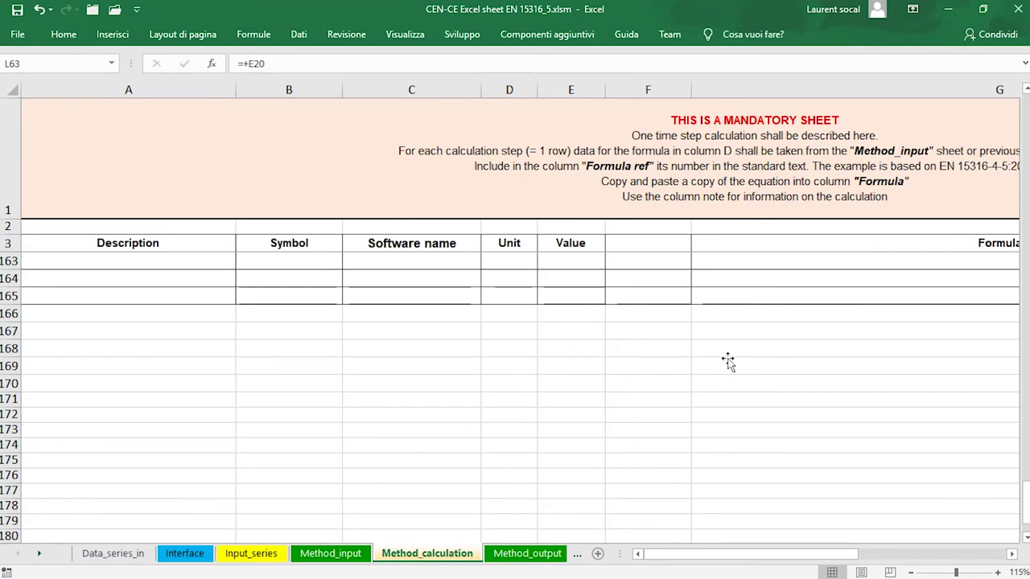
scroll(728, 361, up, 7)
Examine the single-step outputs on the Method_output sheet and the hourly results table on the Output_series sheet
click(527, 554)
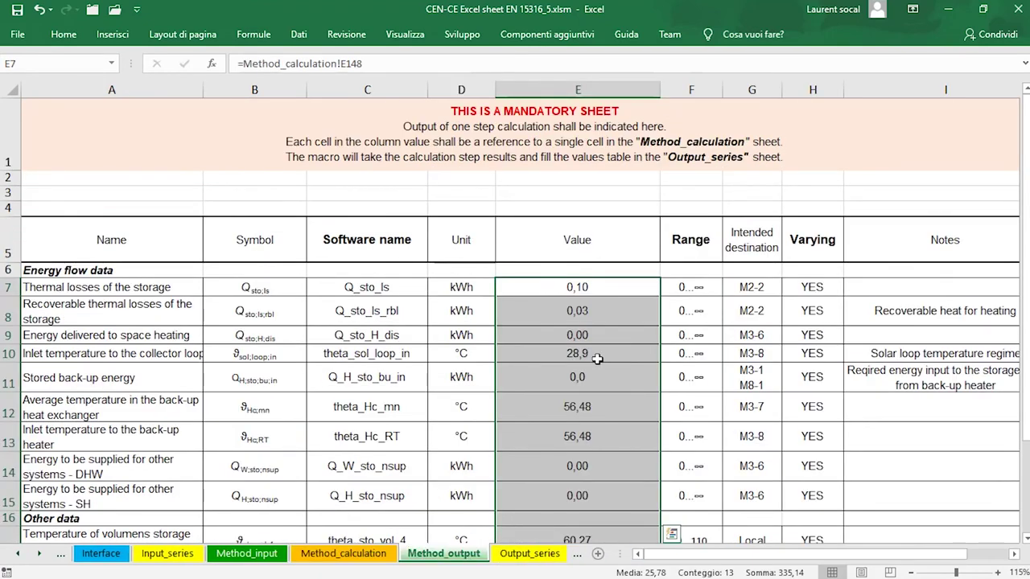
scroll(597, 360, down, 3)
scroll(597, 359, up, 1)
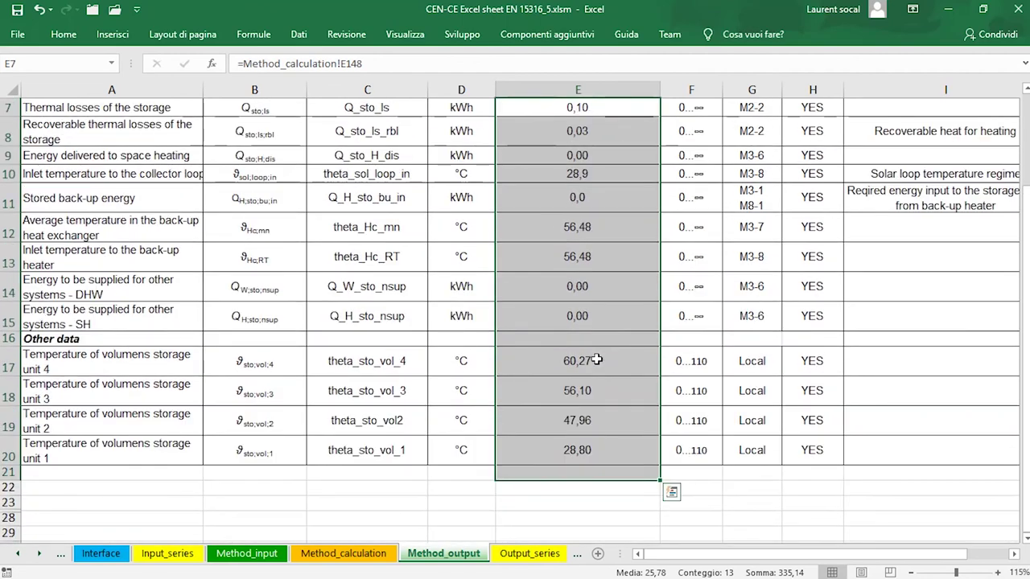
click(546, 554)
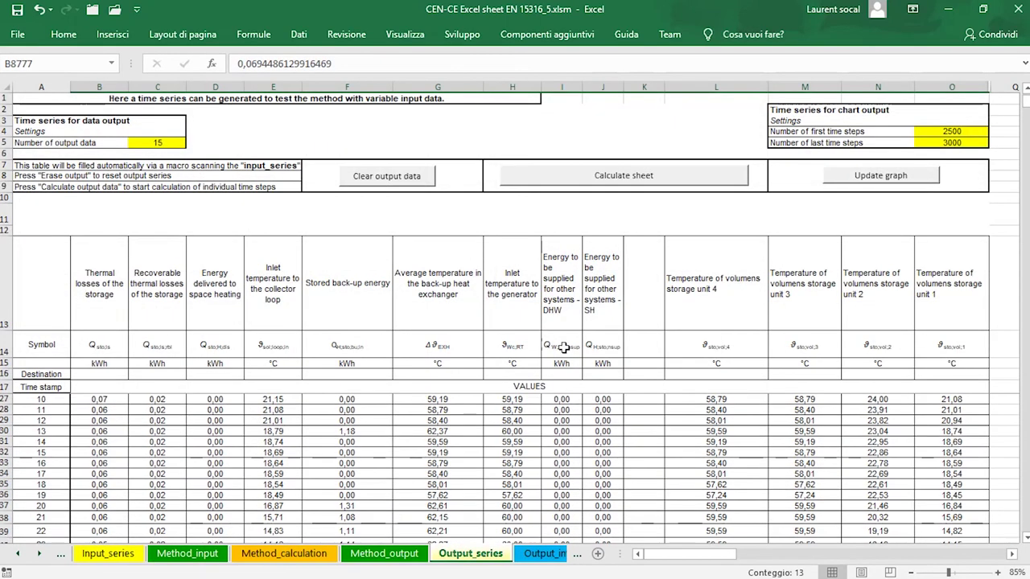
click(576, 306)
scroll(576, 306, down, 2)
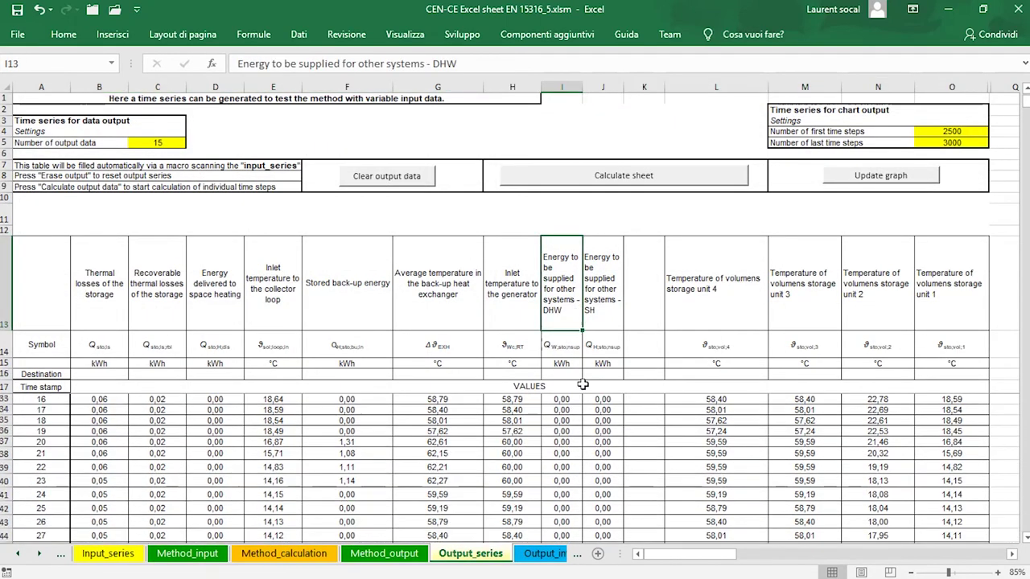
Examine the preview settings, the energy flow chart and the summed values below it on the Output_interface sheet
click(534, 561)
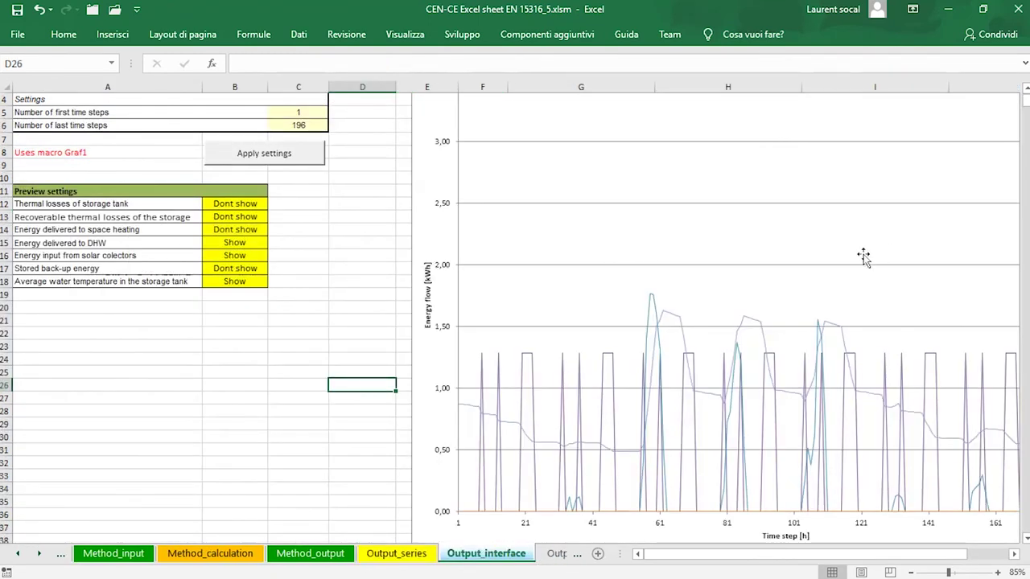
scroll(708, 405, up, 1)
scroll(676, 410, down, 3)
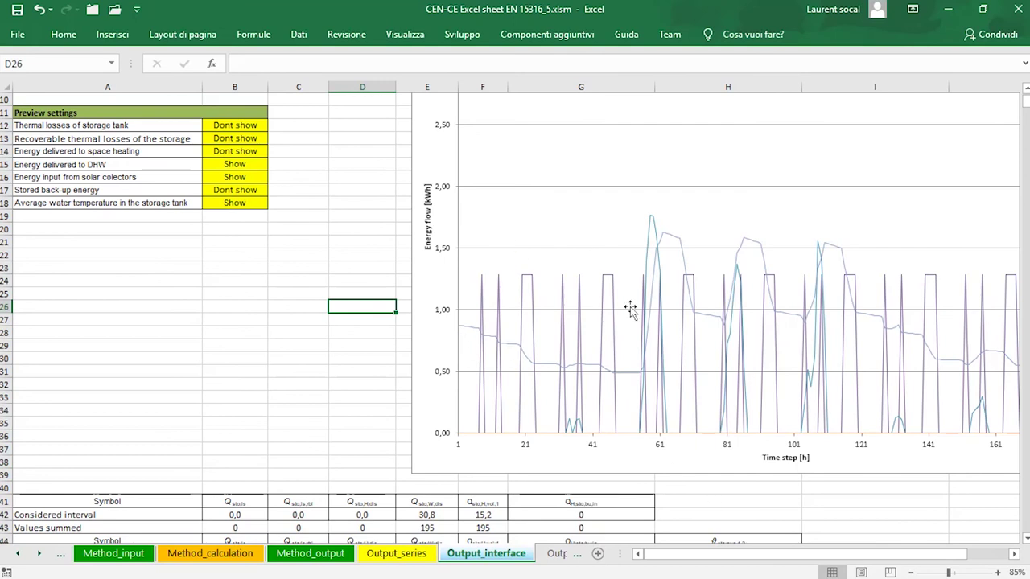
Set the time step to 2300 for the storage temperature evolution on the Output_interface 2 sheet
click(576, 557)
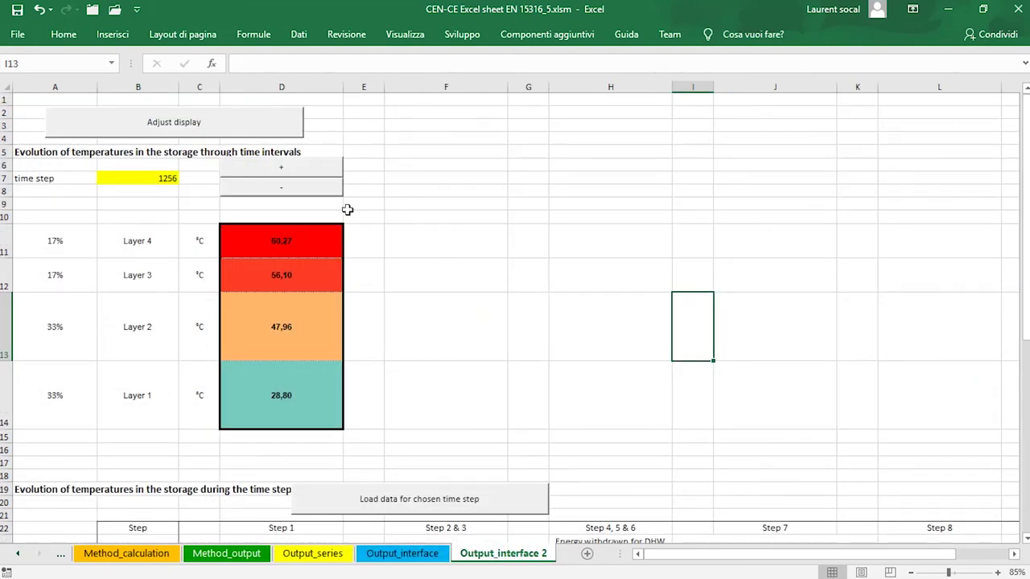
click(121, 178)
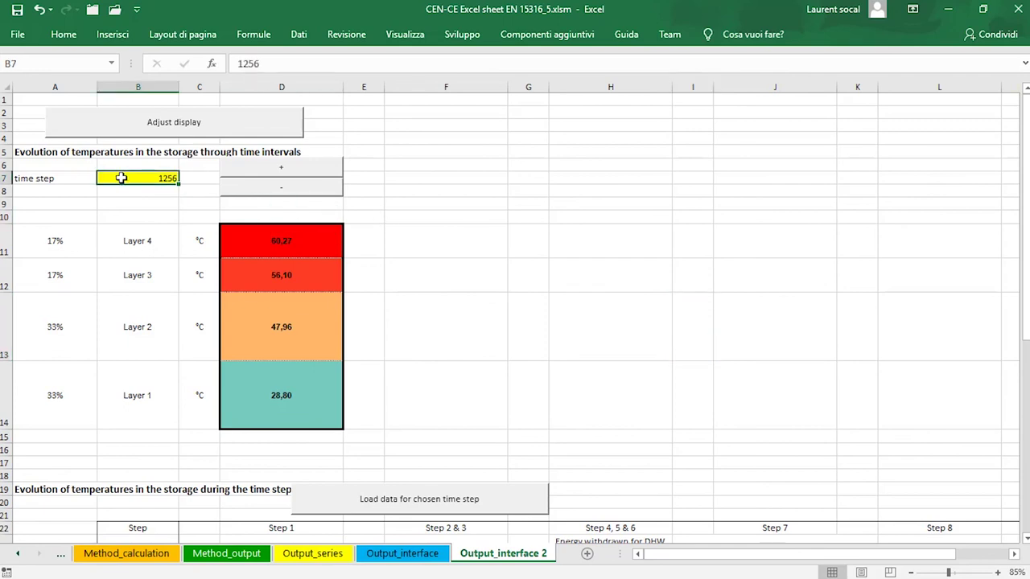
text(2300)
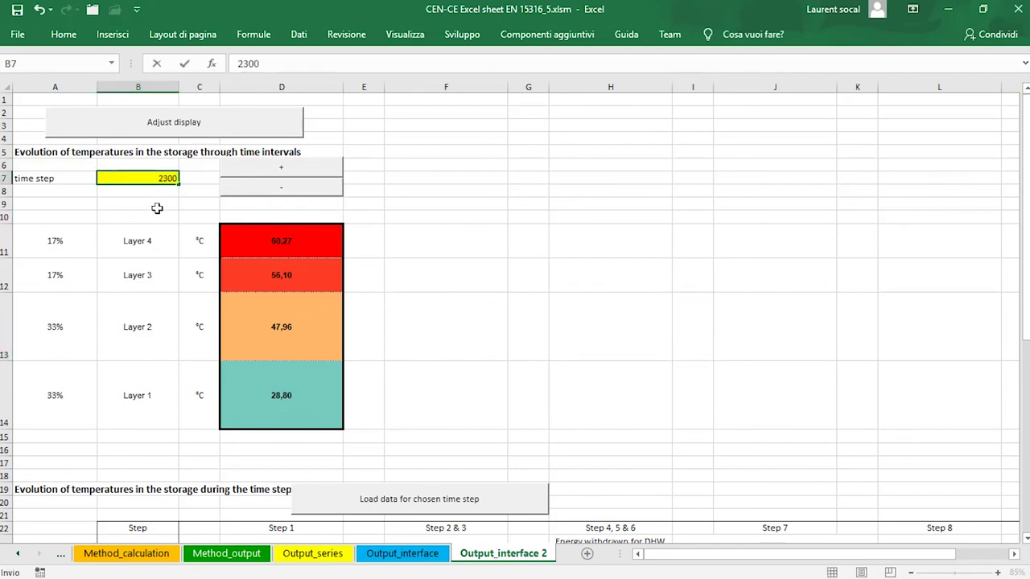
click(126, 336)
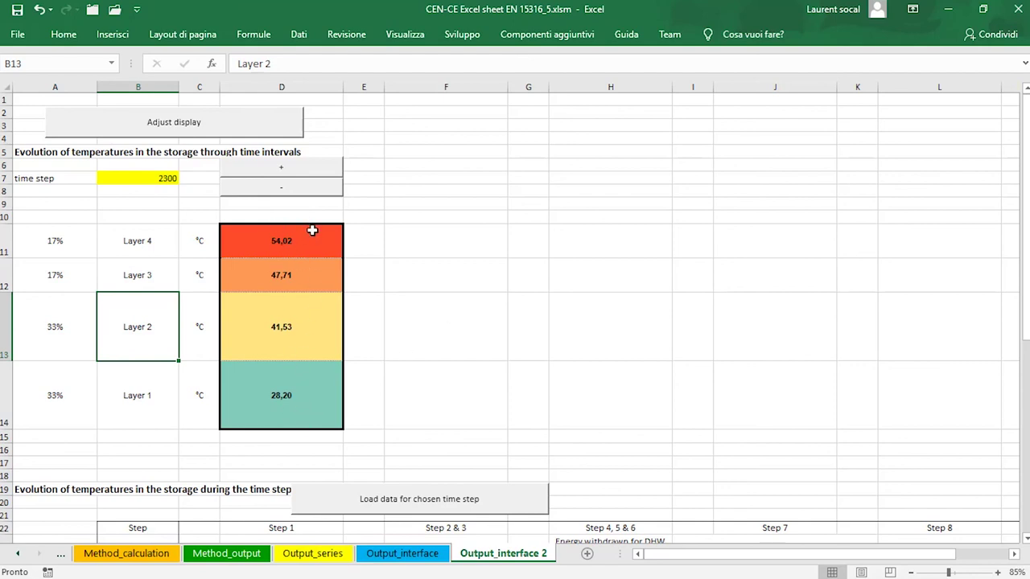
scroll(400, 362, down, 3)
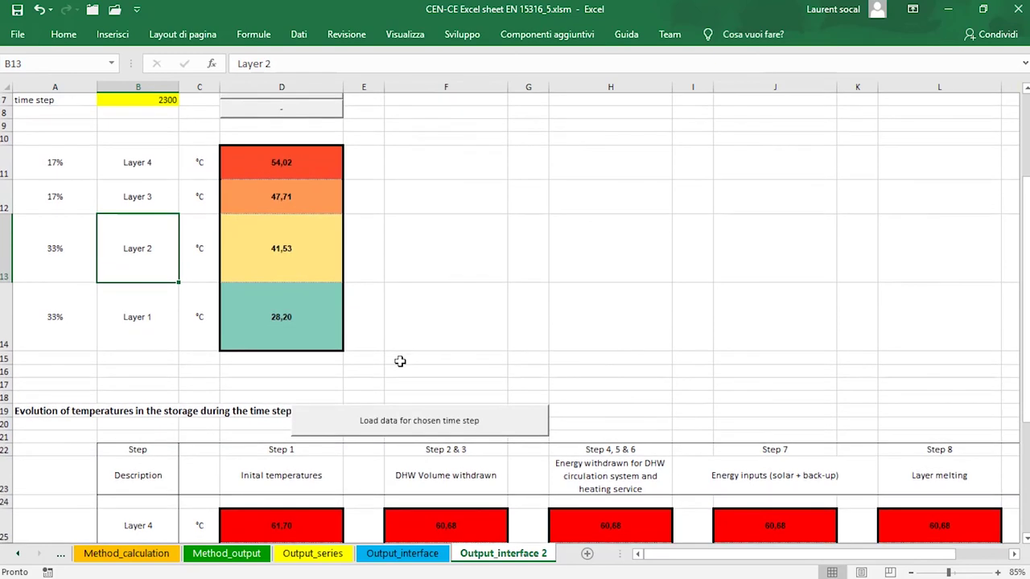
scroll(400, 361, up, 2)
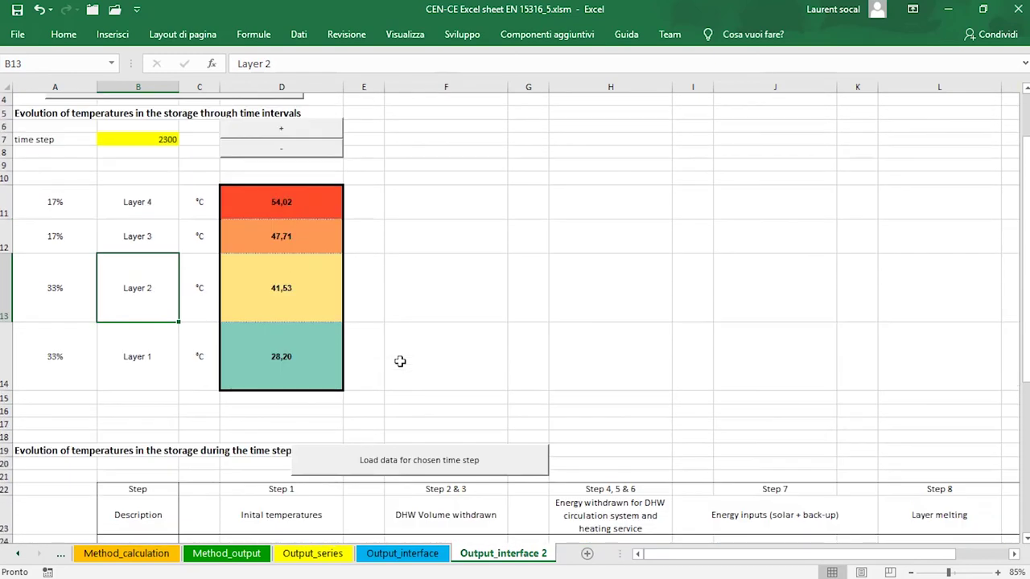
Advance the storage temperature display one interval at a time to time step 2303
click(288, 131)
click(288, 134)
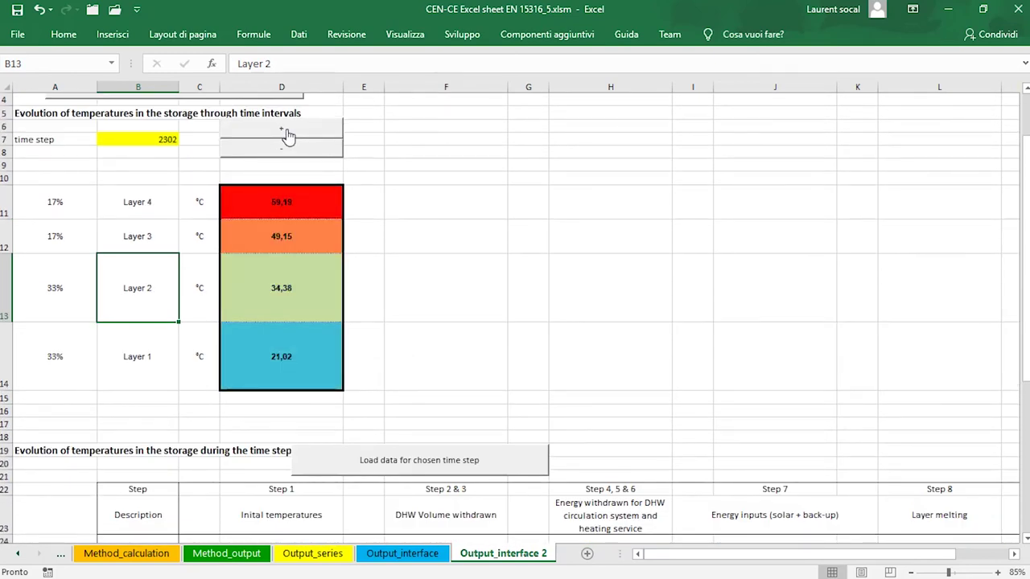
click(288, 132)
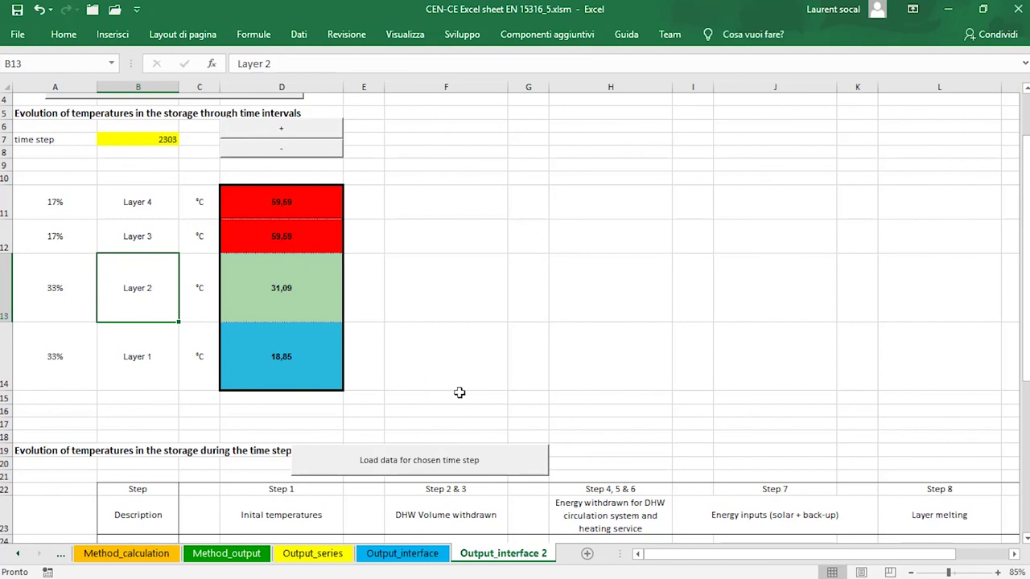
Load the data for time step 2303 and examine the layer temperatures from Step 1 to Step 8
click(465, 466)
scroll(544, 261, down, 6)
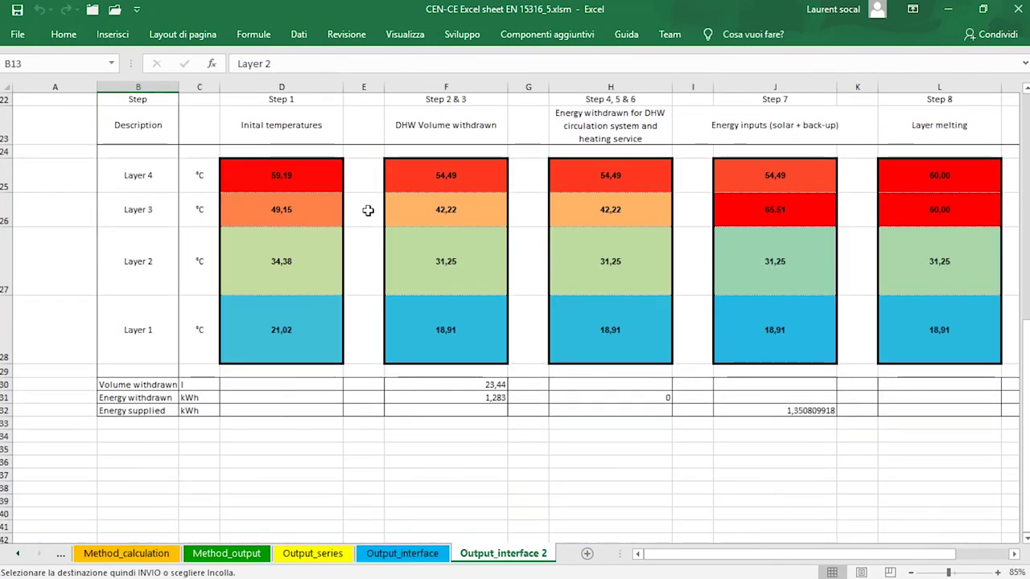
scroll(354, 207, up, 1)
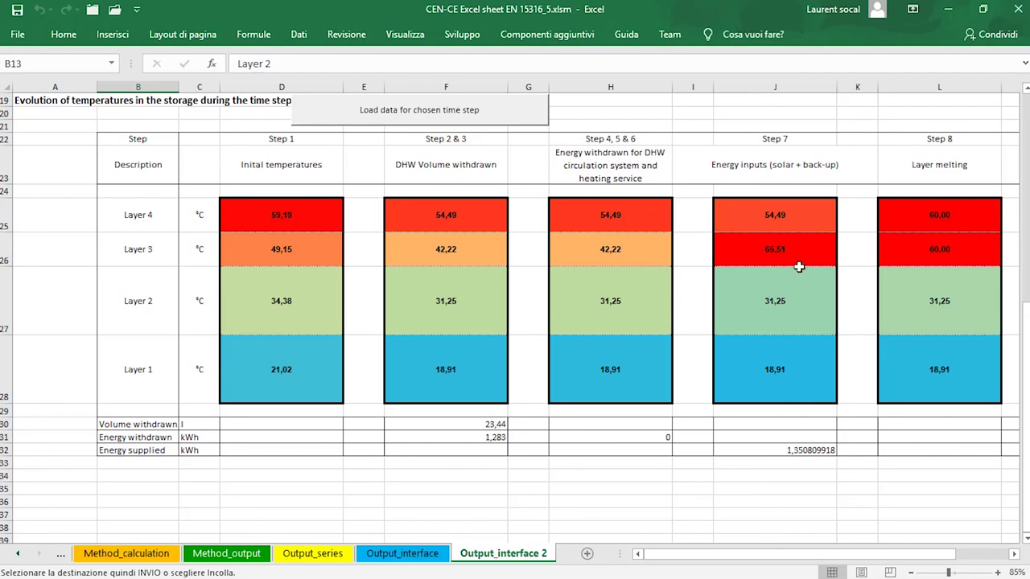
Advance the storage temperature display through the time intervals to time step 2313
scroll(793, 271, up, 6)
click(290, 171)
click(290, 171)
click(291, 174)
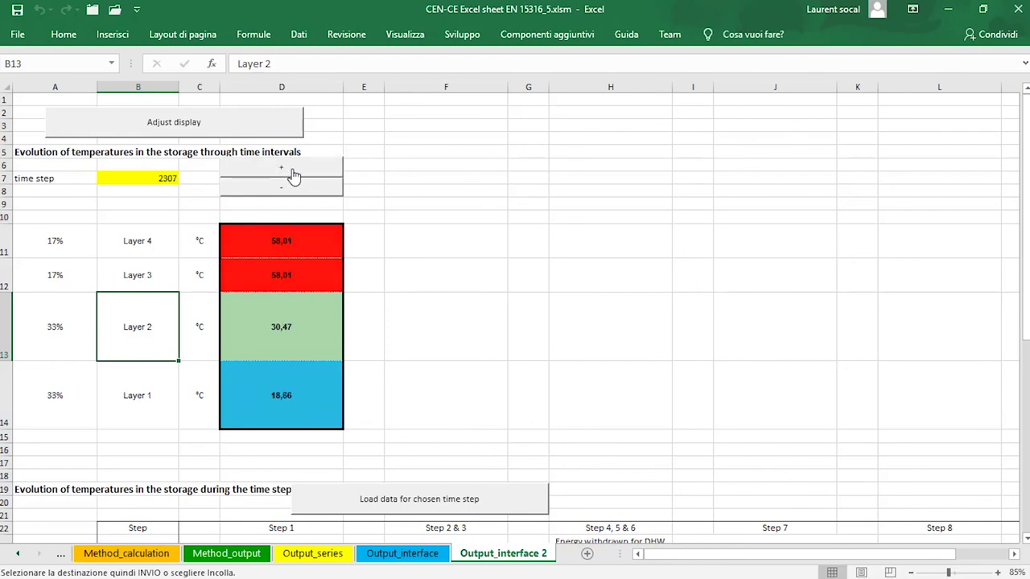
click(293, 174)
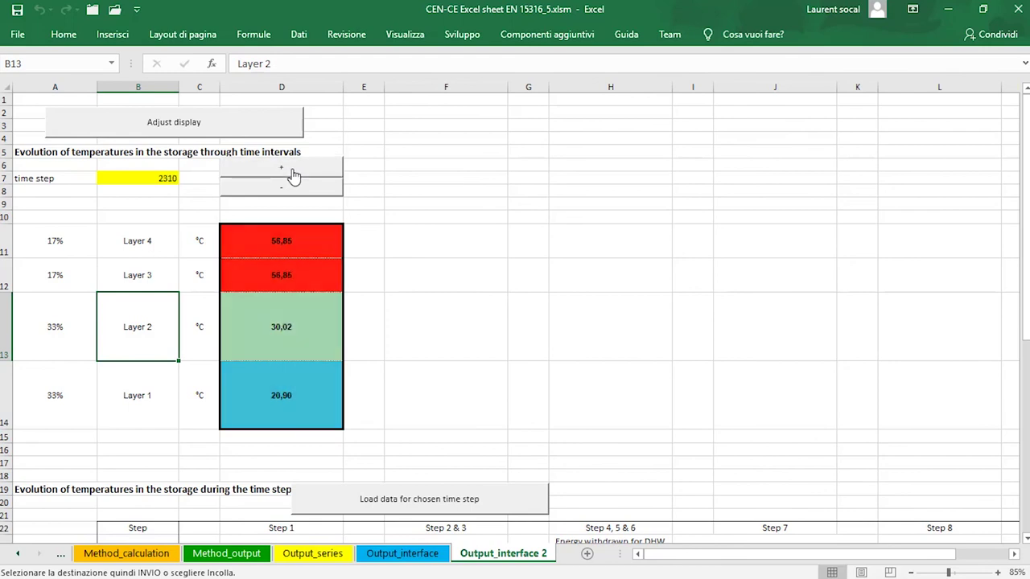
click(293, 174)
click(322, 174)
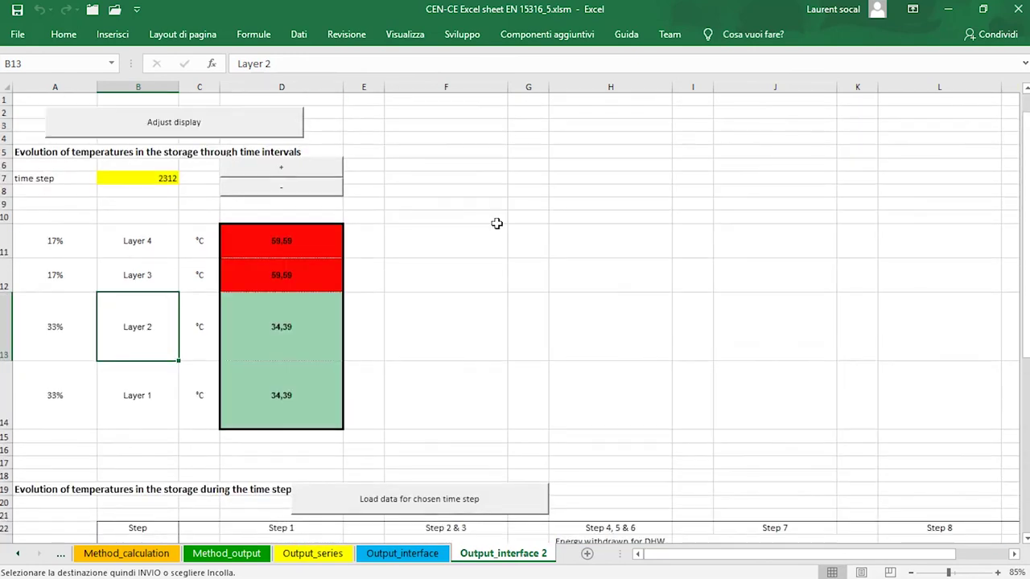
click(335, 173)
Load the data for time step 2313 and examine how the layer temperatures evolve through the calculation steps
scroll(499, 430, down, 3)
click(472, 384)
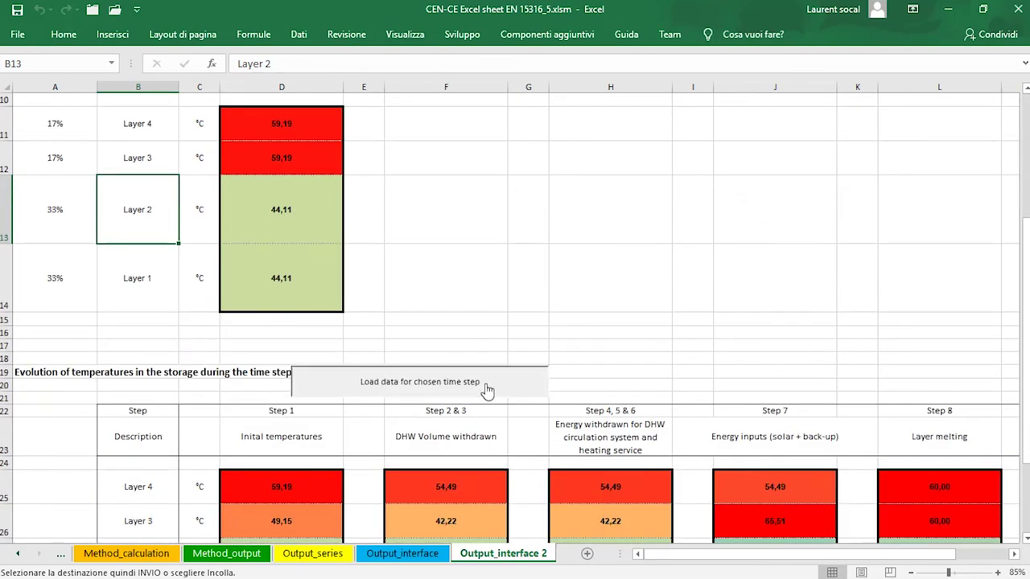
scroll(764, 224, down, 5)
scroll(763, 226, up, 1)
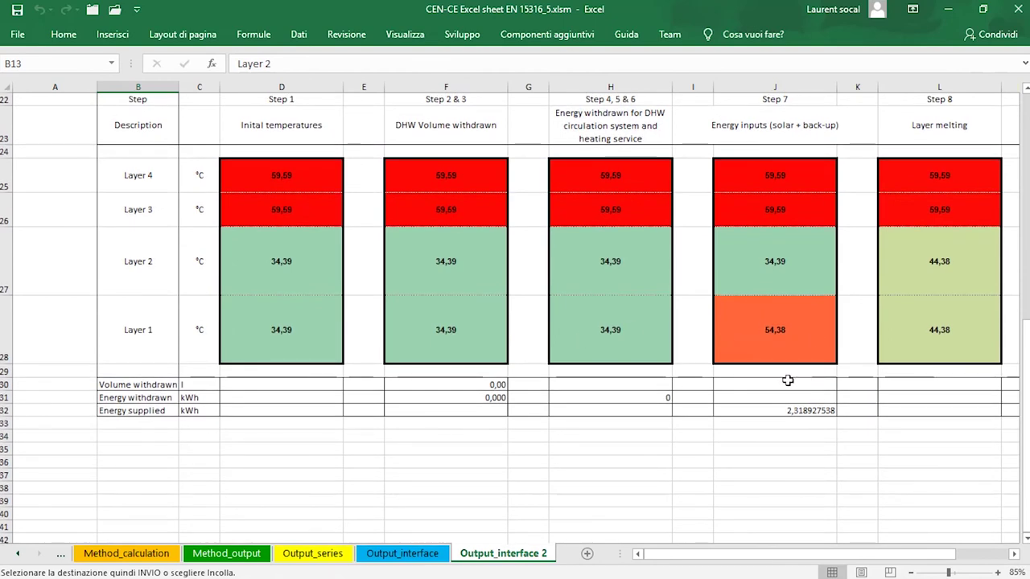
Advance the storage temperature display two more intervals to time step 2315
scroll(788, 381, up, 7)
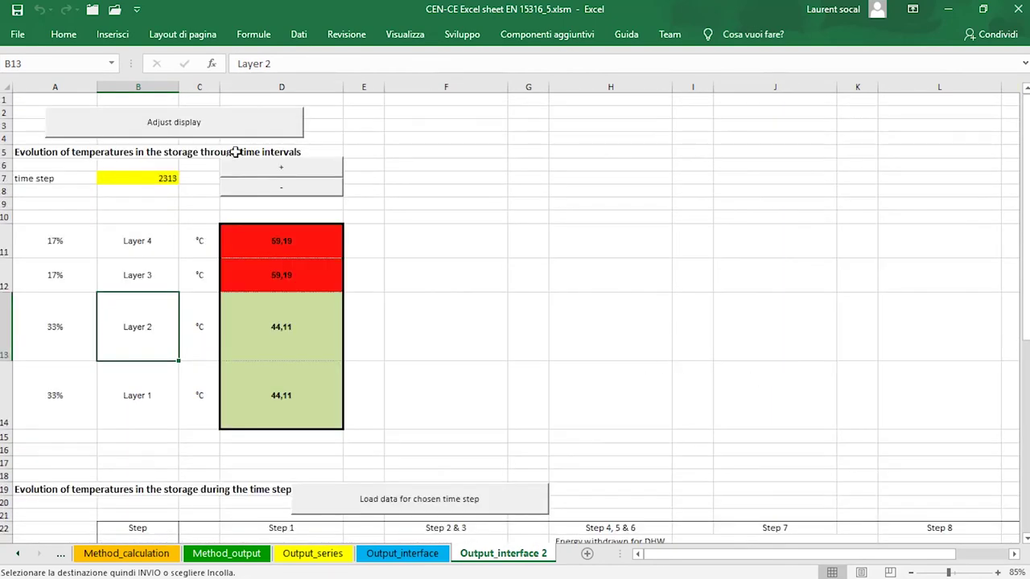
click(280, 170)
click(280, 171)
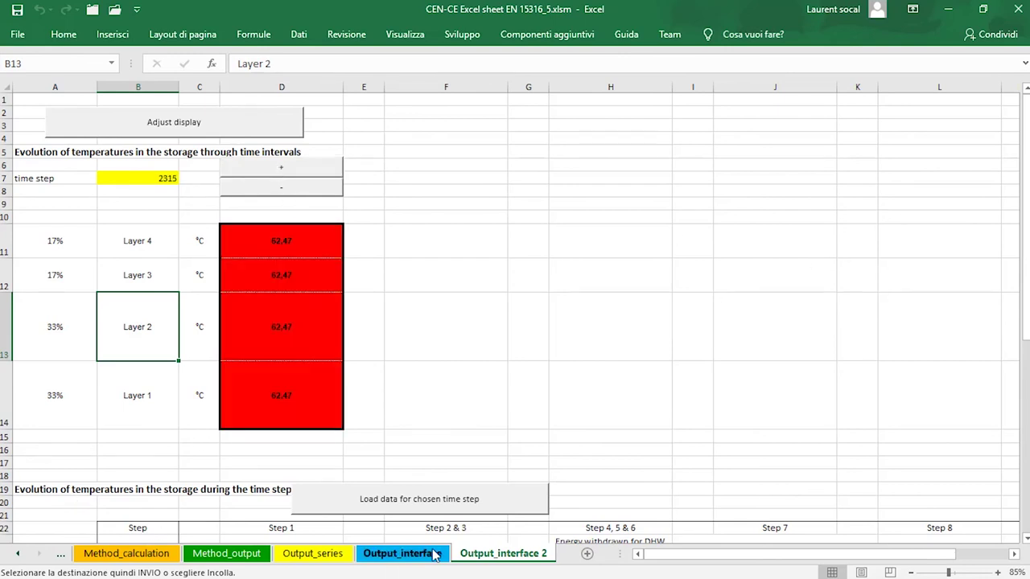
Set the Output_interface chart to run from time step 2300 to 2340 and apply the settings
click(402, 554)
scroll(627, 351, up, 3)
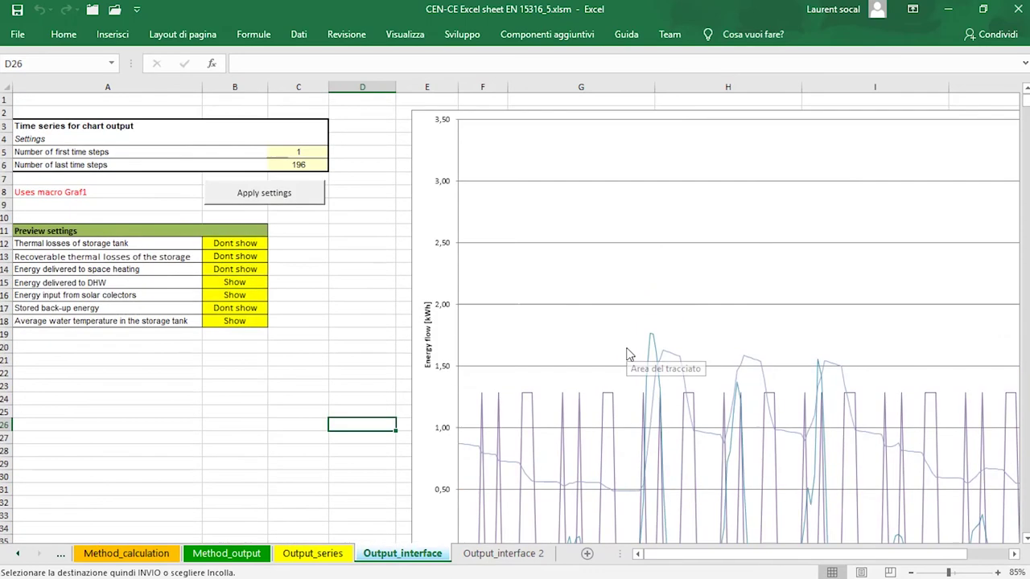
click(300, 153)
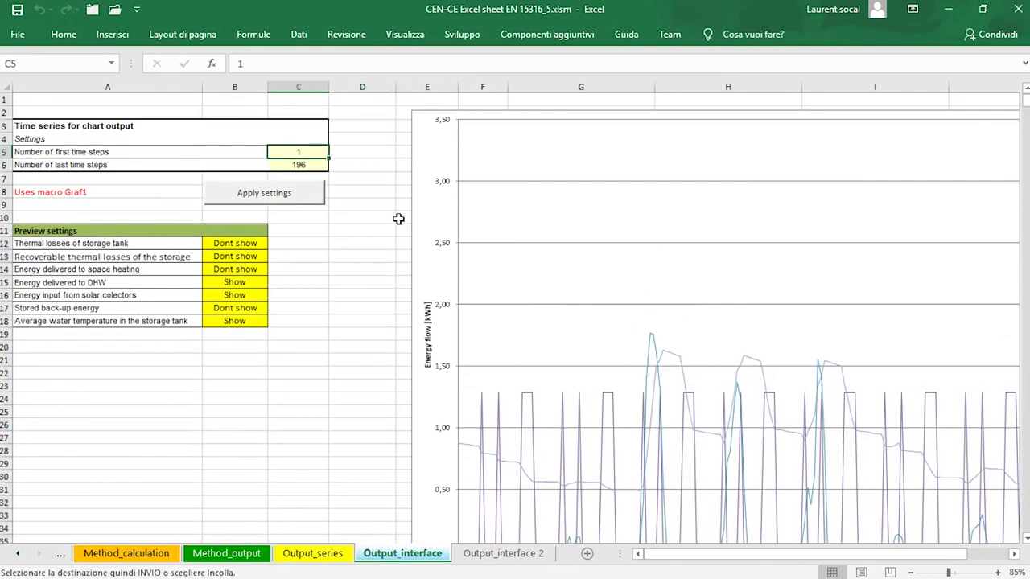
text(2300)
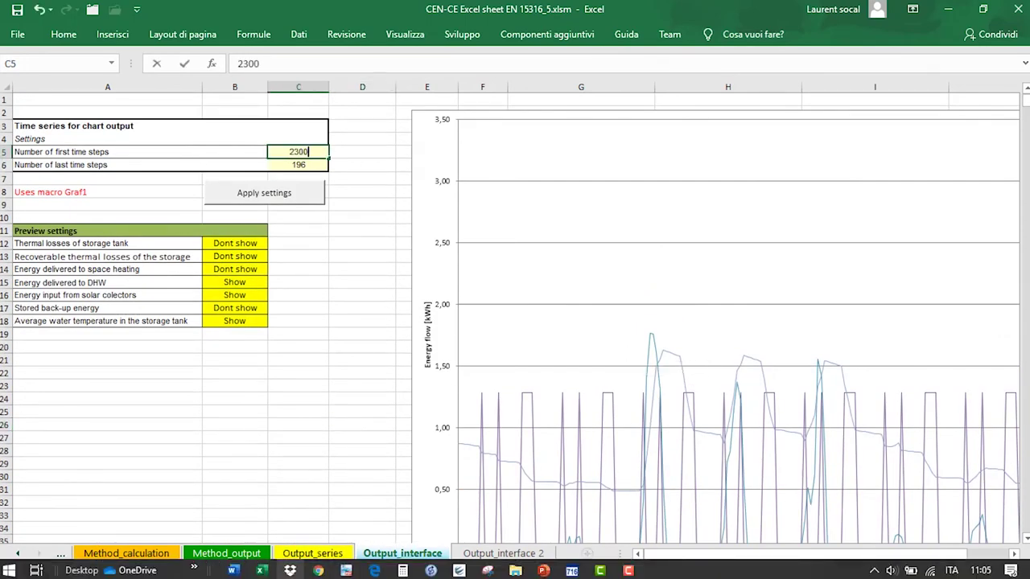
click(314, 163)
text(2)
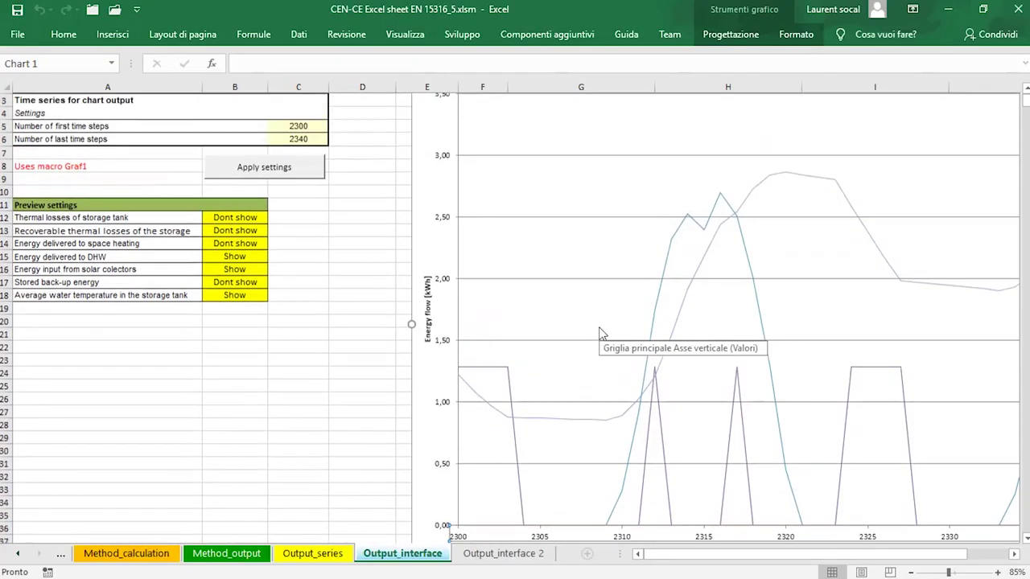
Examine the energy flow and storage temperature curves on the updated chart along with its time axis
scroll(599, 332, up, 1)
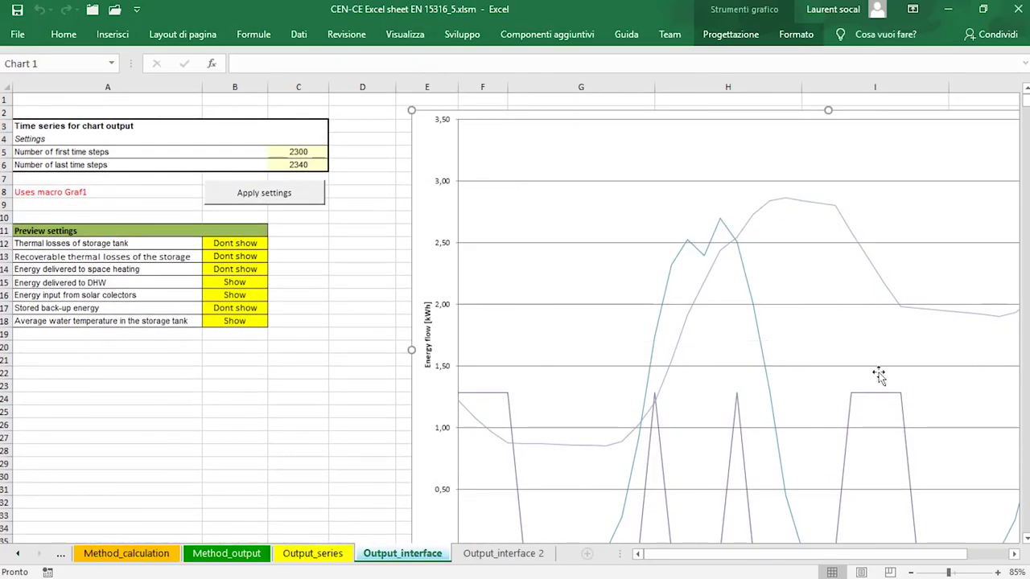
scroll(878, 375, down, 3)
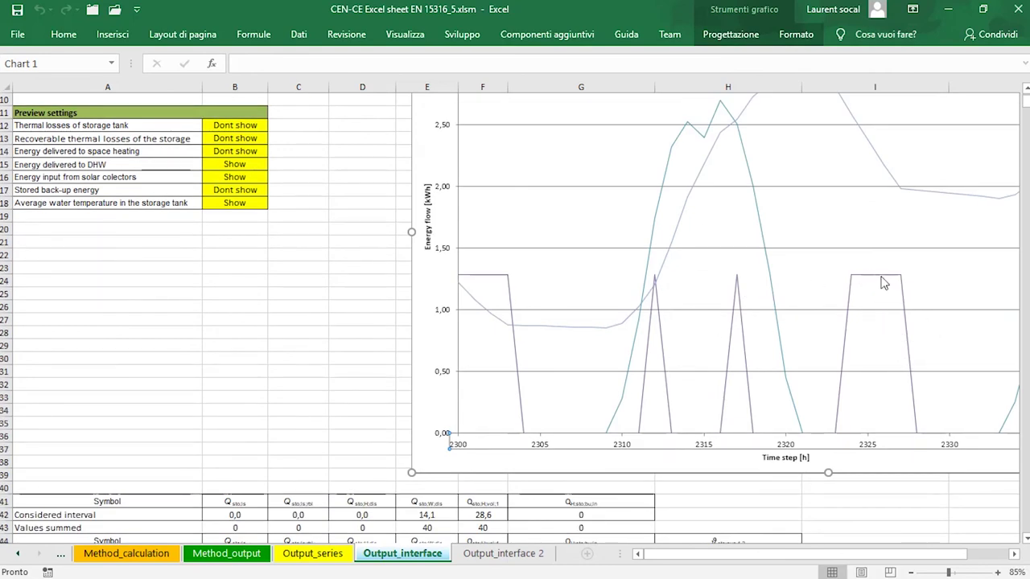
scroll(851, 330, up, 3)
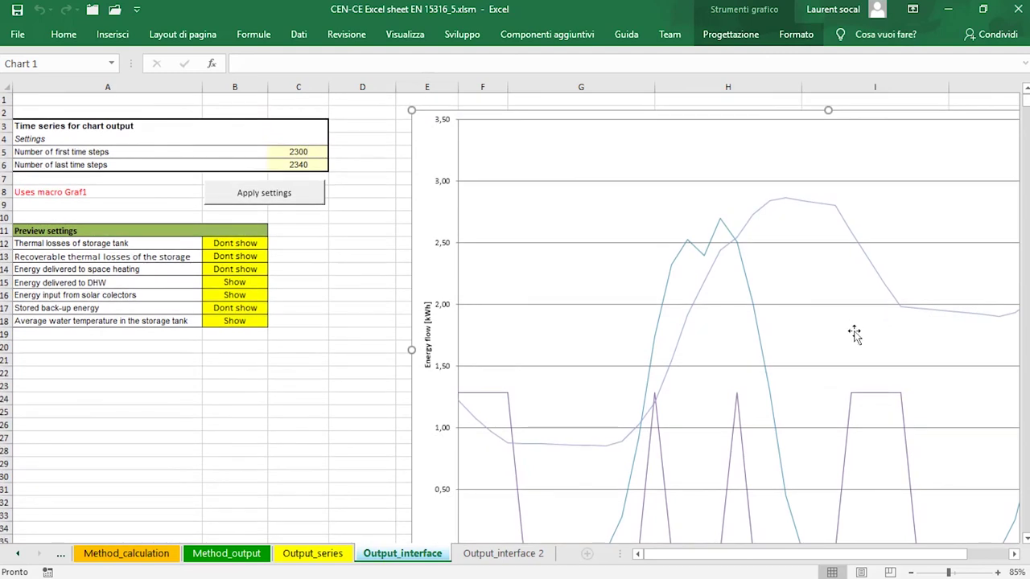